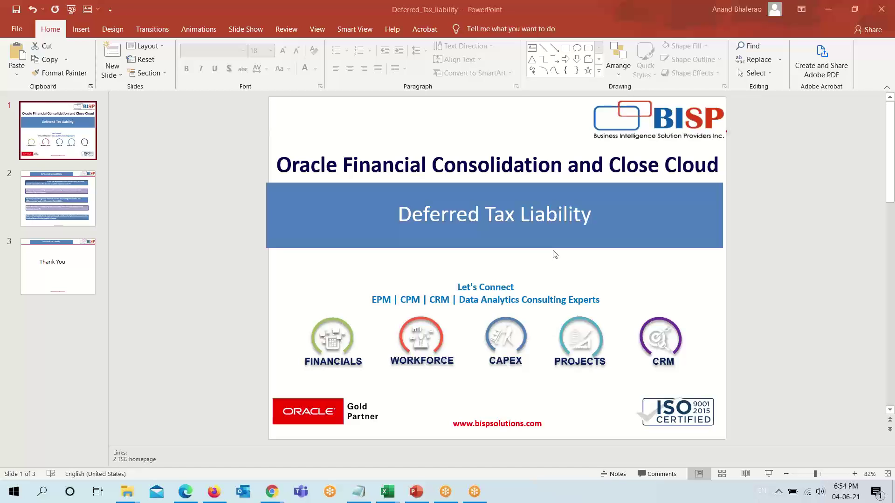
- Go to slide 2 and read through its five statements explaining Deferred Tax Liability
left_click(70, 201)
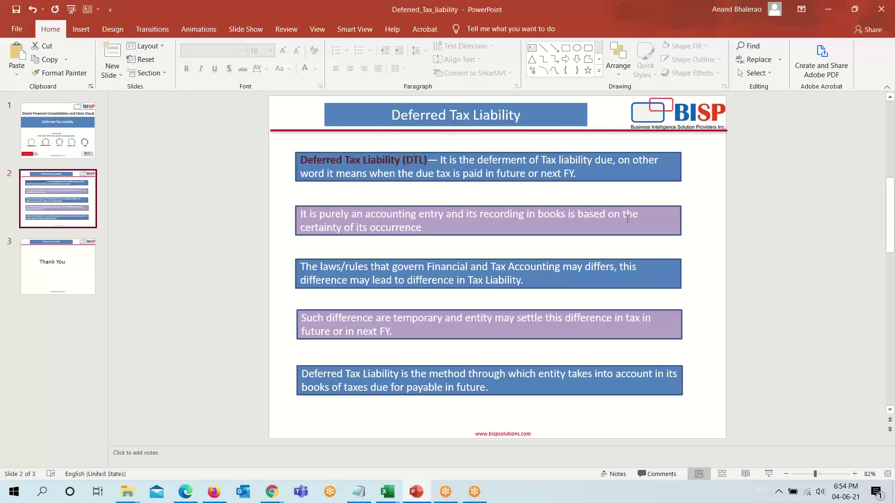
left_click(424, 231)
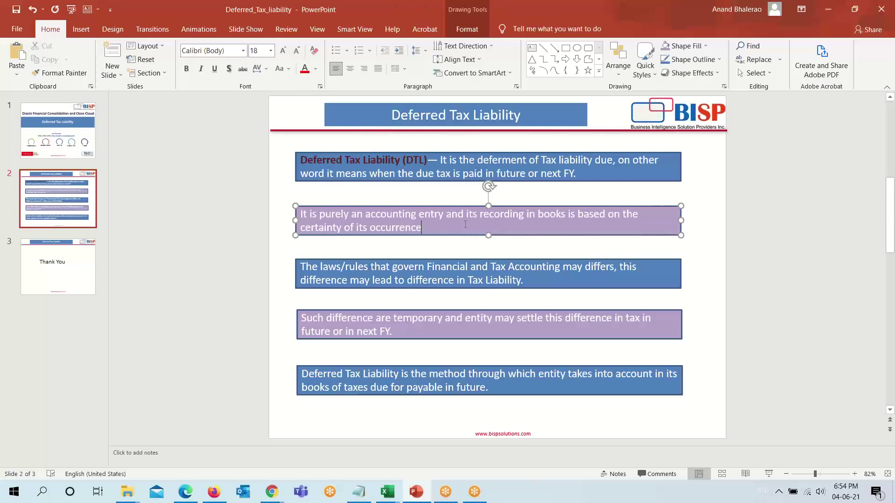
left_click(391, 196)
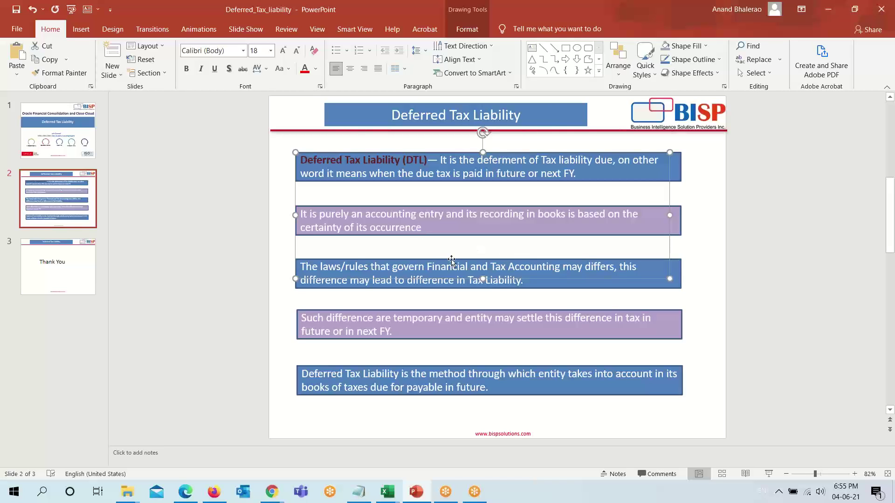
left_click(381, 279)
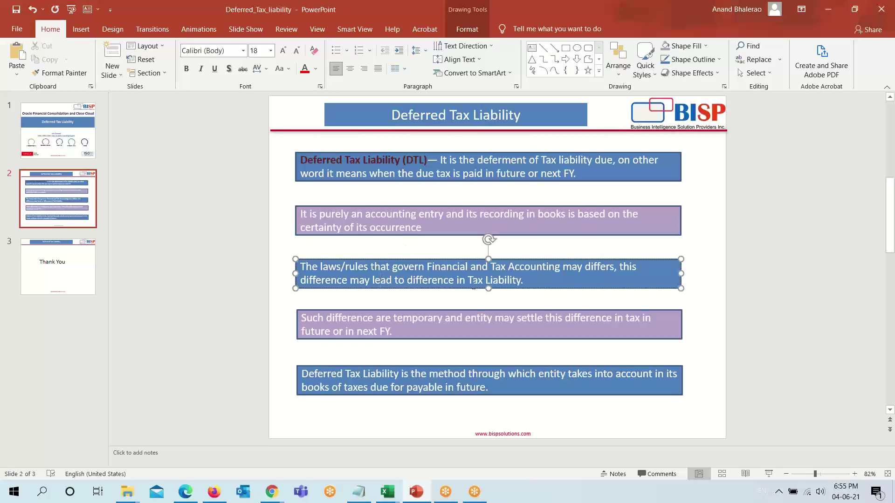
left_click(531, 302)
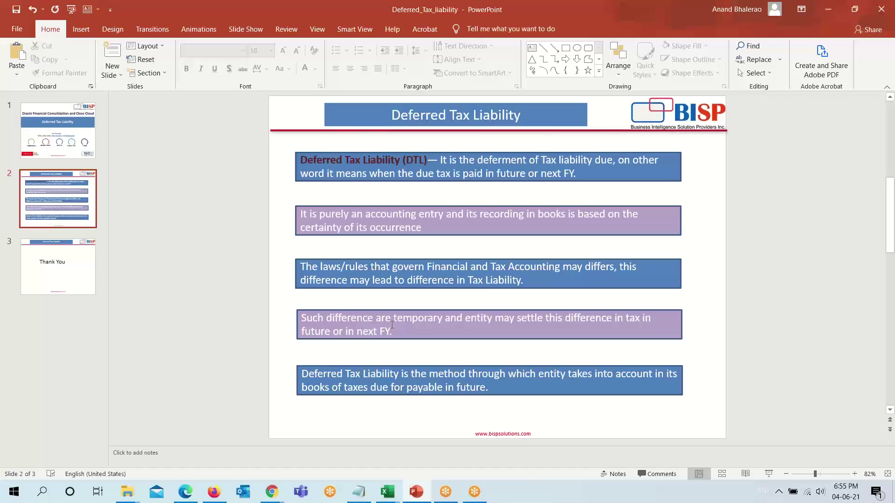
left_click(389, 331)
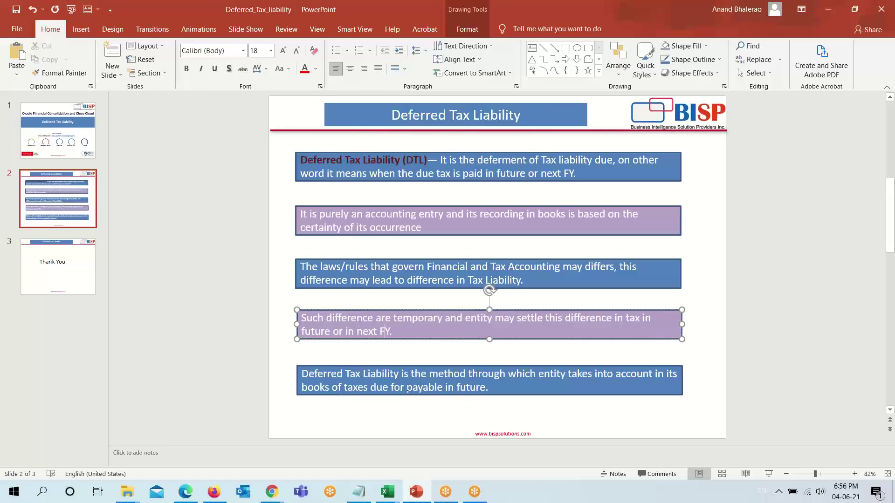
left_click(483, 388)
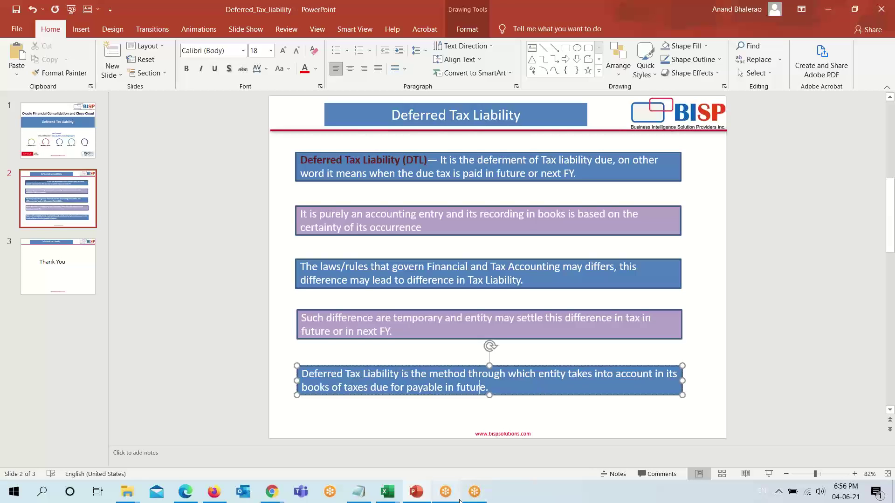
- Switch to the Deferred_Tax_liability workbook in Excel and review the Micro Ltd and Mini Ltd balance sheet columns
mouse_move(393, 498)
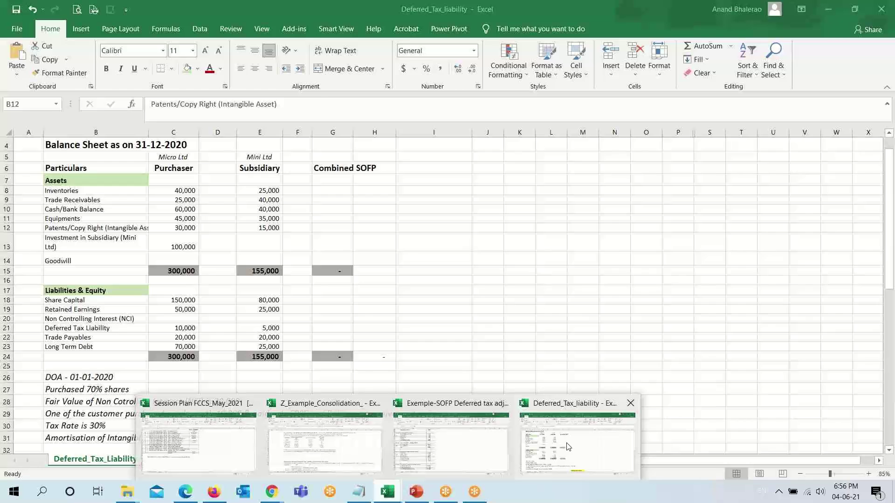
left_click(568, 447)
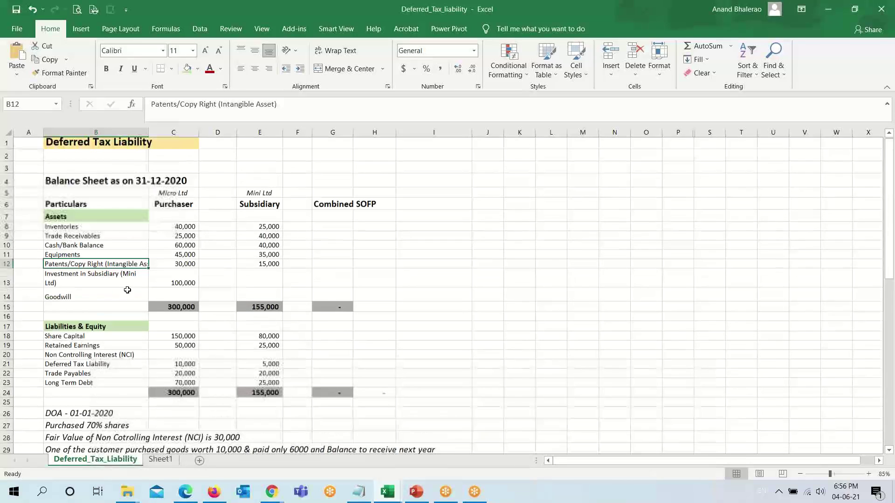
left_click(63, 181)
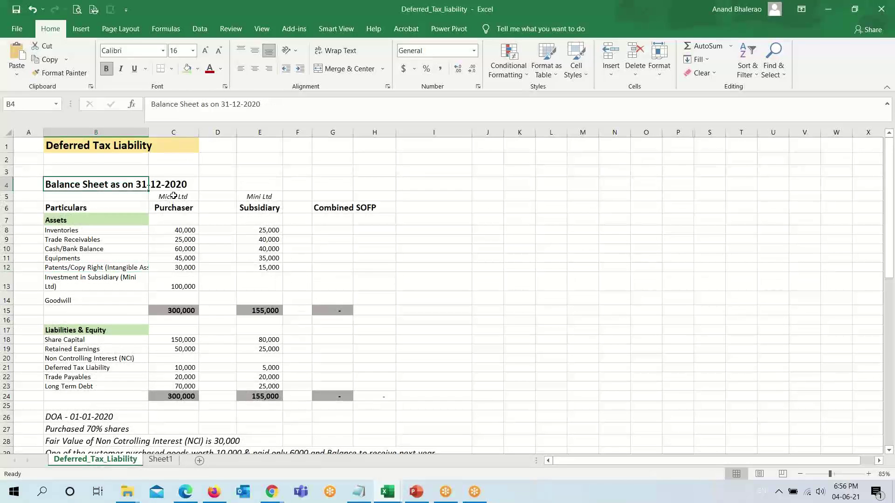
left_click_drag(172, 197, 187, 408)
left_click_drag(252, 199, 270, 409)
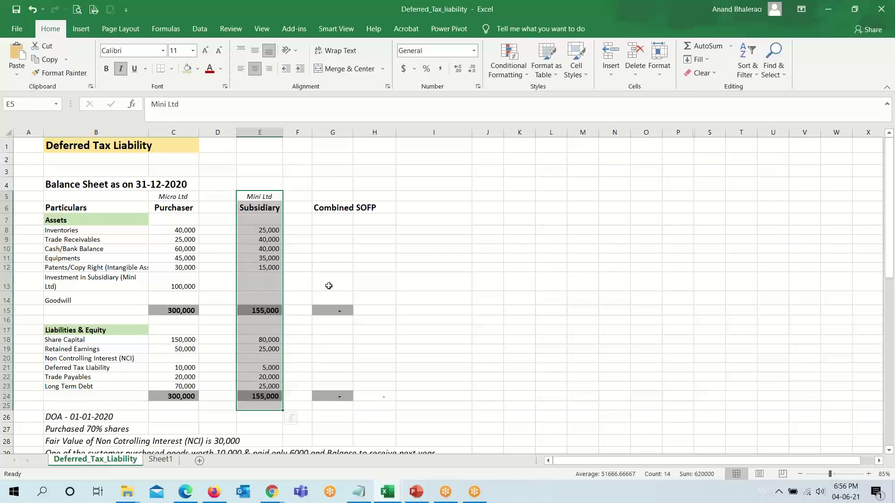
- Review the balance sheet date, the acquisition date, the shareholding and NCI fair value notes, and the NCI line in the Goodwill working
scroll(330, 283, "down", 2)
left_click(51, 341)
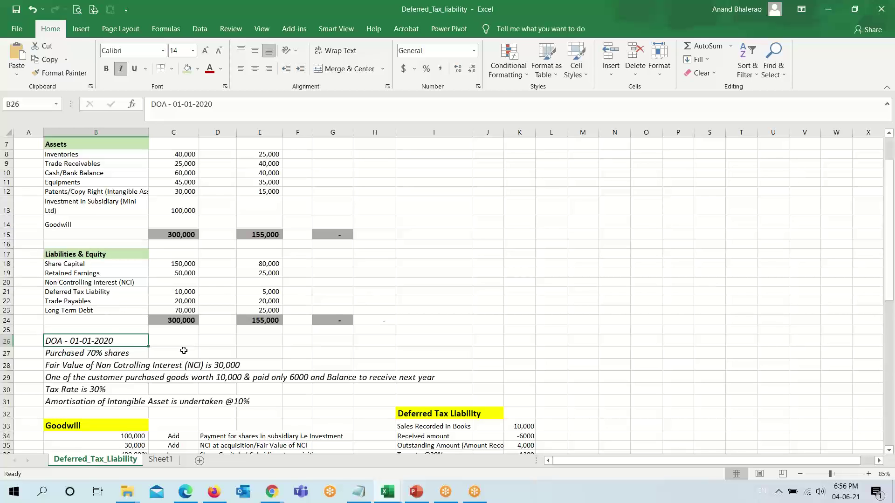
scroll(184, 350, "up", 2)
left_click(52, 182)
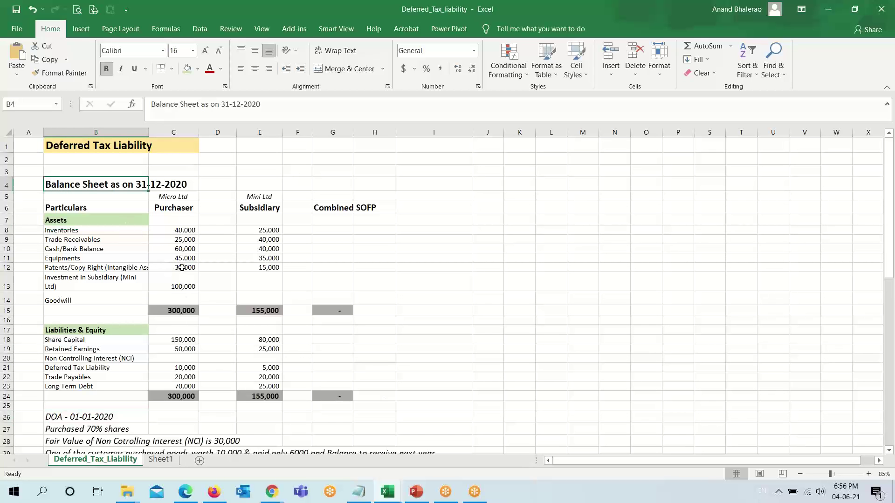
scroll(182, 267, "down", 3)
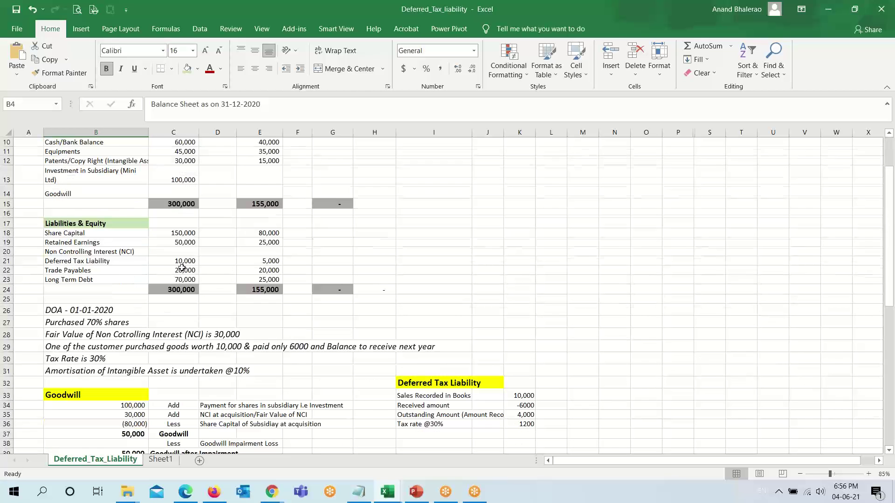
left_click(59, 323)
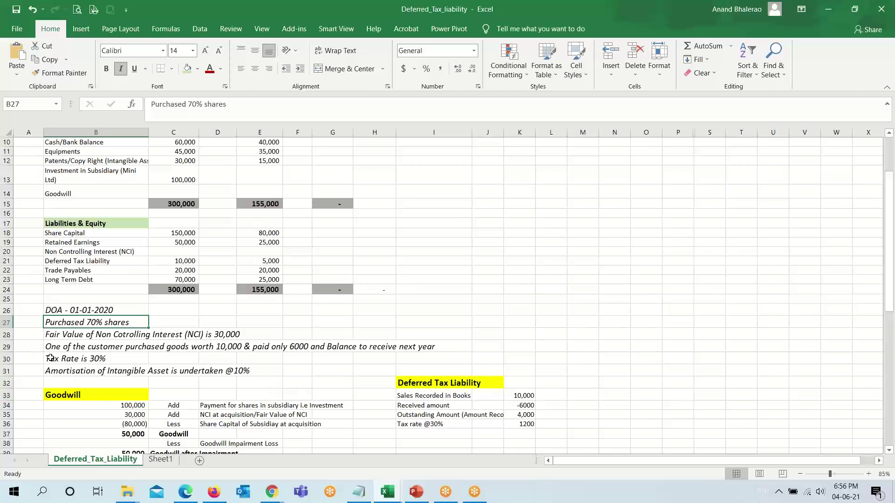
left_click(52, 337)
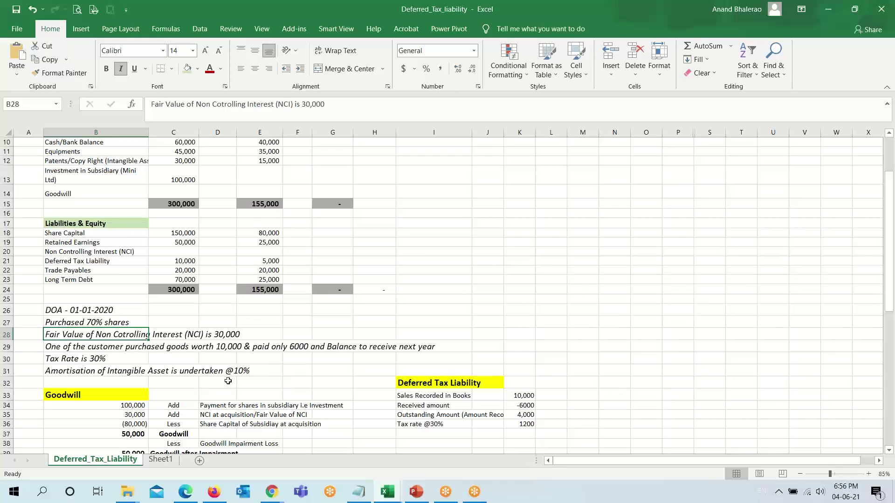
left_click(116, 411)
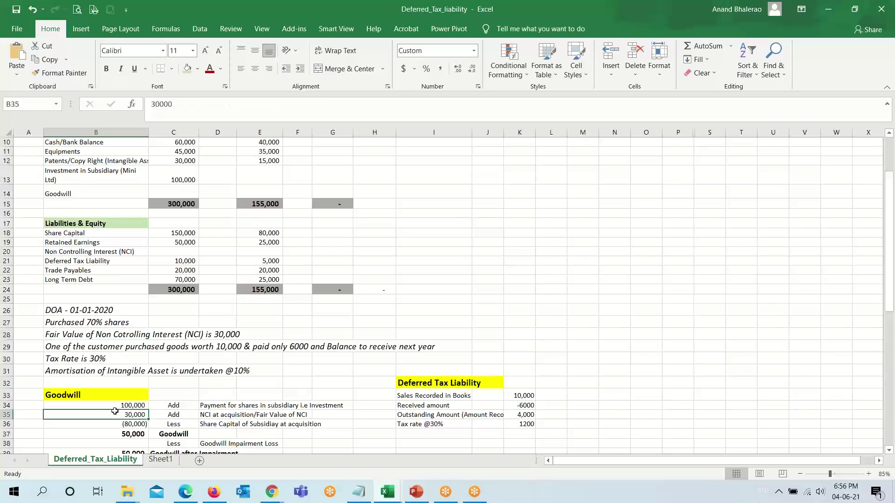
- Review the note on the partly paid customer sale, the tax rate note and the Deferred Tax Liability working
left_click(55, 346)
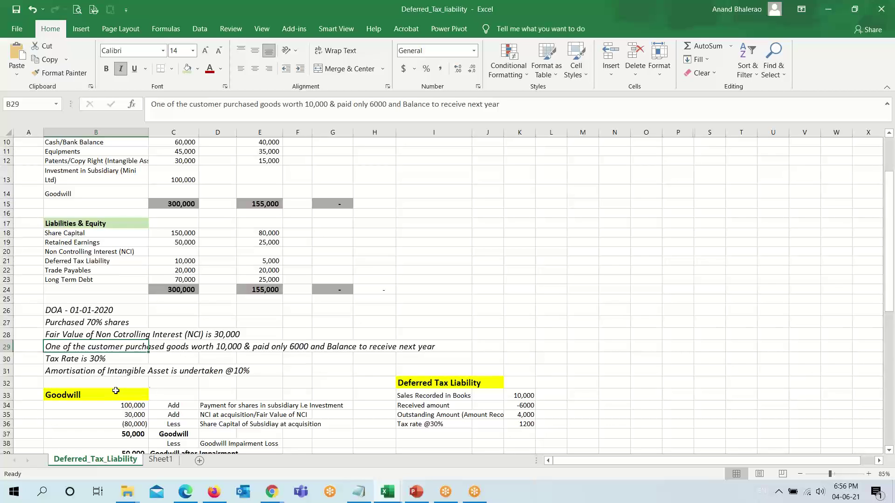
left_click(286, 380)
left_click(59, 345)
left_click_drag(404, 383, 413, 394)
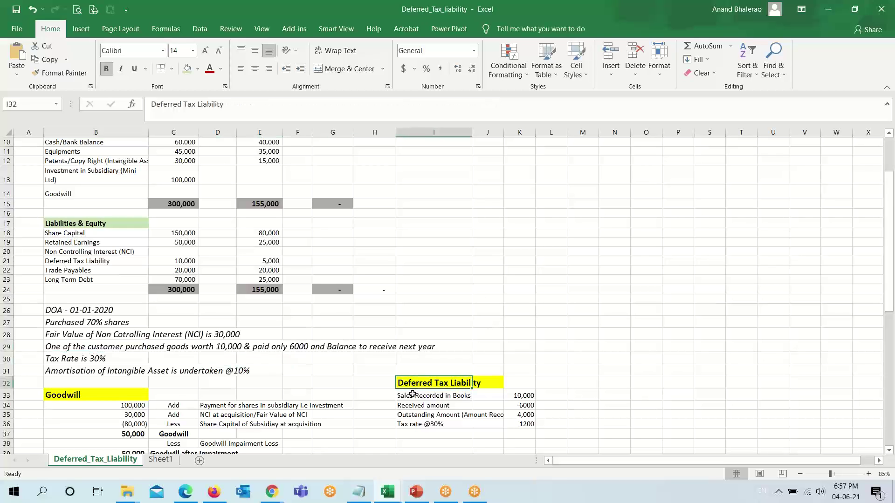
left_click(527, 425)
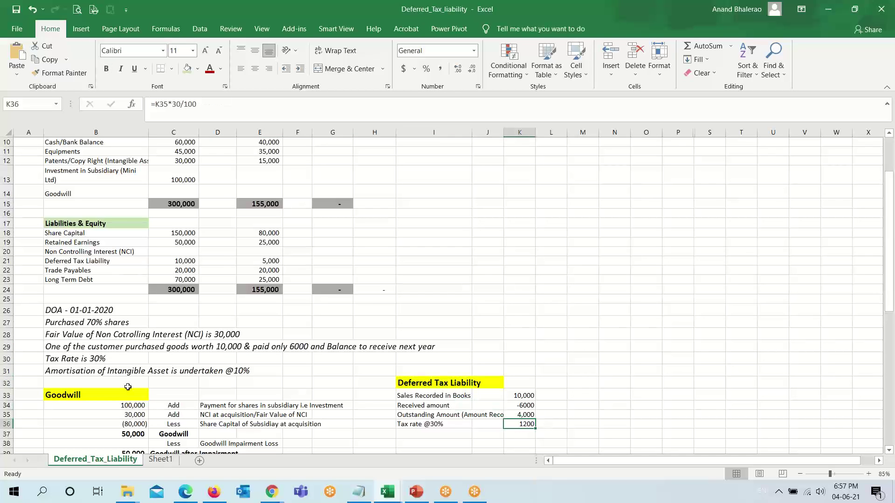
left_click(51, 346)
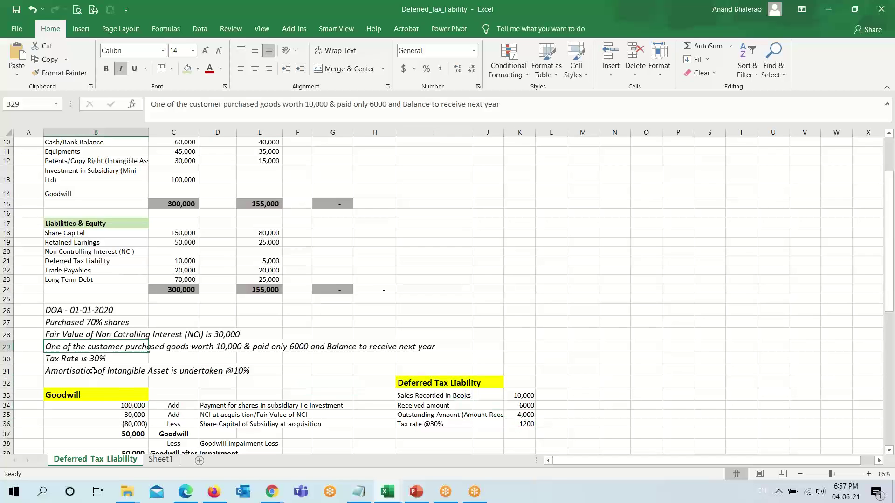
left_click(57, 358)
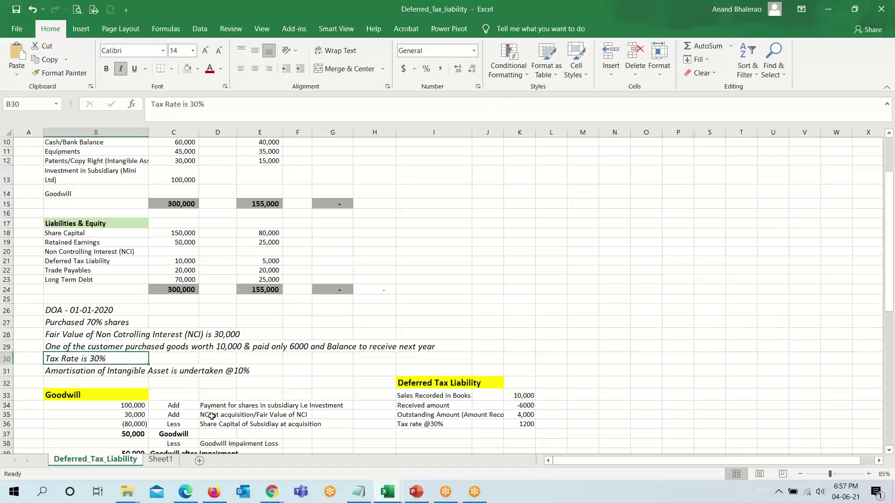
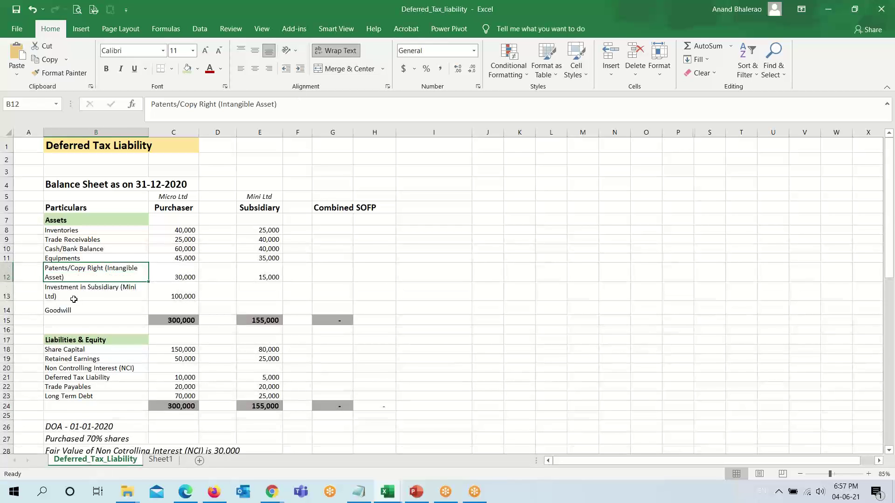
- Examine the Amortisation of Intangible Asset working that relates to the Patents/Copy Right row of the balance sheet
scroll(182, 339, "down", 3)
scroll(181, 342, "up", 3)
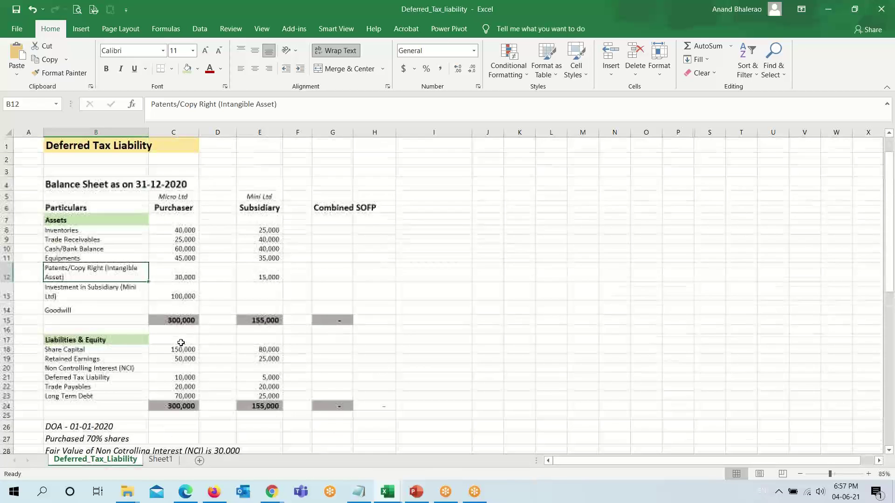
left_click(331, 267)
scroll(370, 387, "down", 1)
scroll(371, 387, "down", 7)
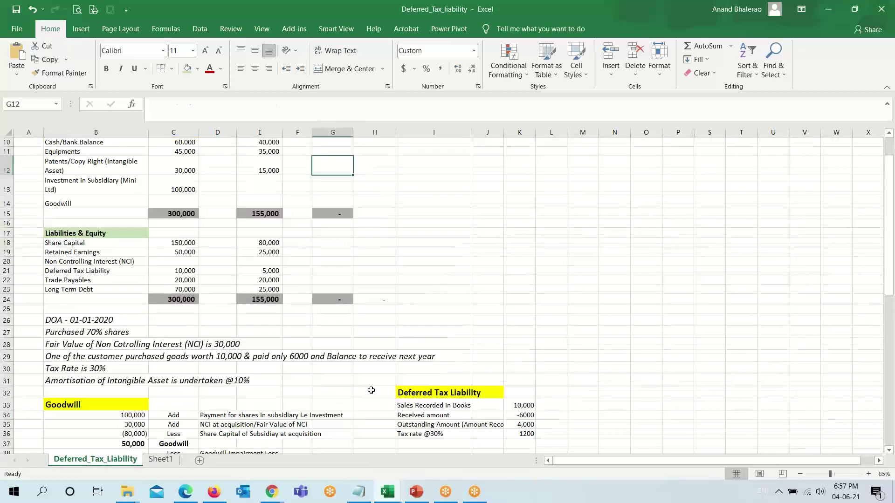
left_click(408, 354)
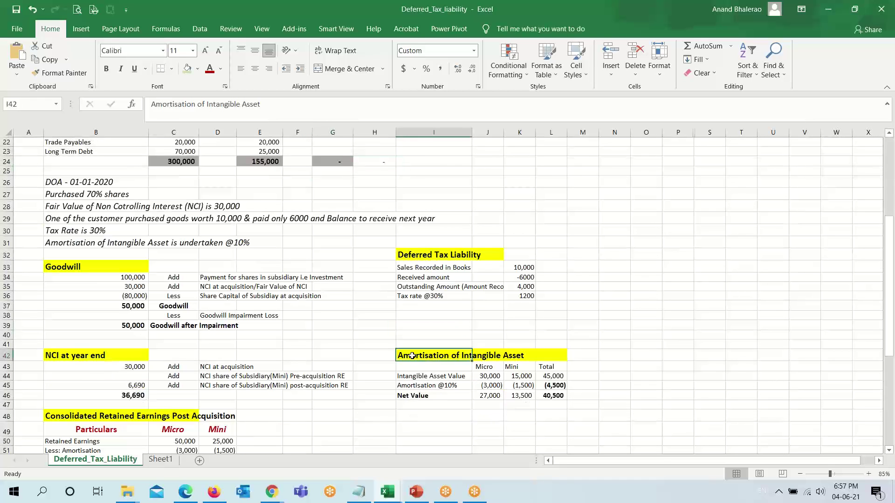
scroll(375, 406, "up", 7)
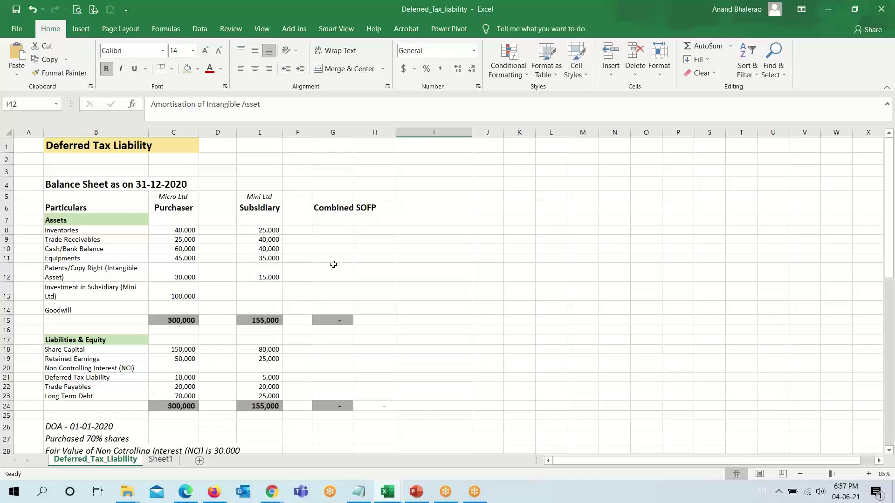
- Enter the formula =C8+E8 in G8 to combine the purchaser's and subsidiary's Inventories under Combined SOFP
left_click(333, 230)
type("=")
key("Left")
key("Left")
key("Left")
key("Left")
type("+")
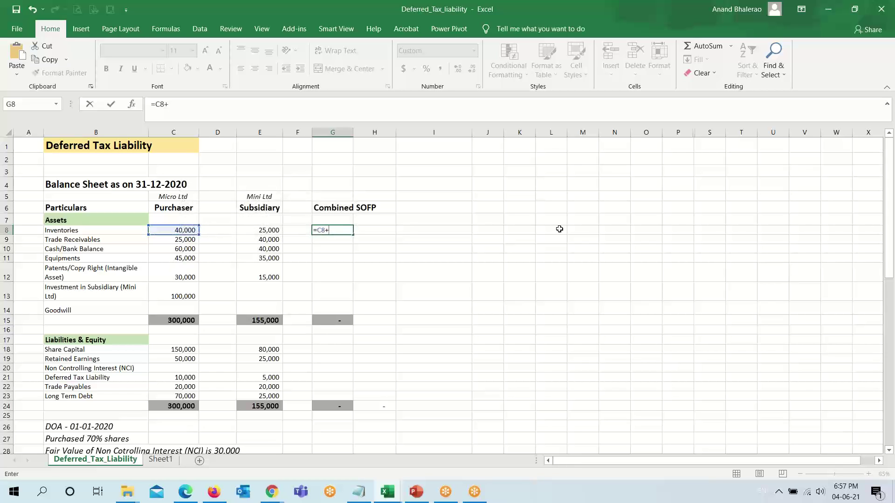
key("Left")
key("Left")
key("Return")
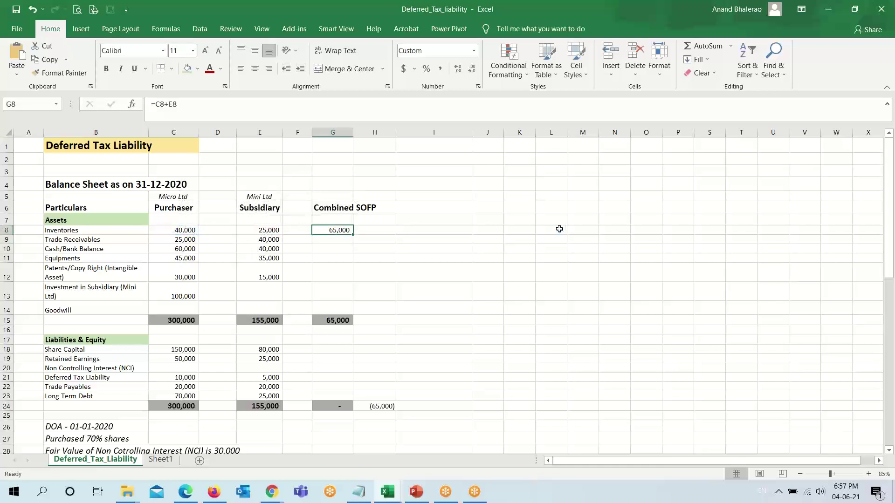
- Copy the Inventories formula from G8 to Trade Receivables in G9 and check the references in the formulas
key("ctrl+c")
key("Down")
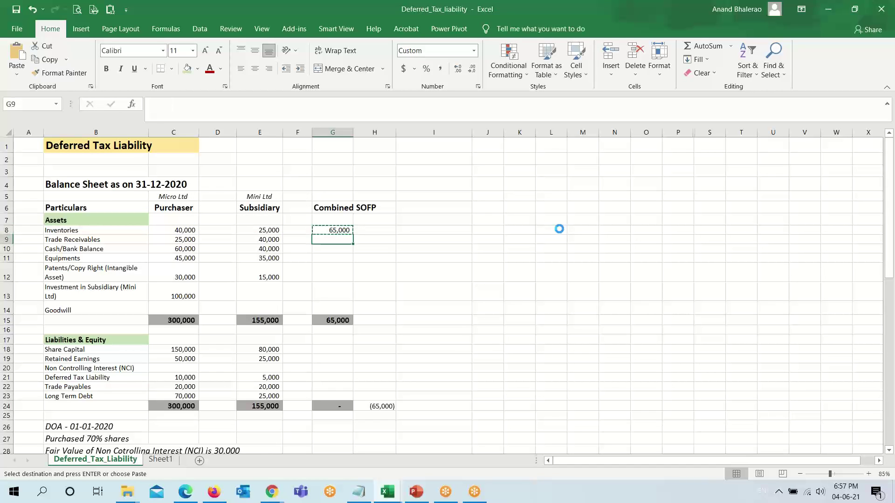
key("ctrl+v")
key("Down")
key("Up")
key("Up")
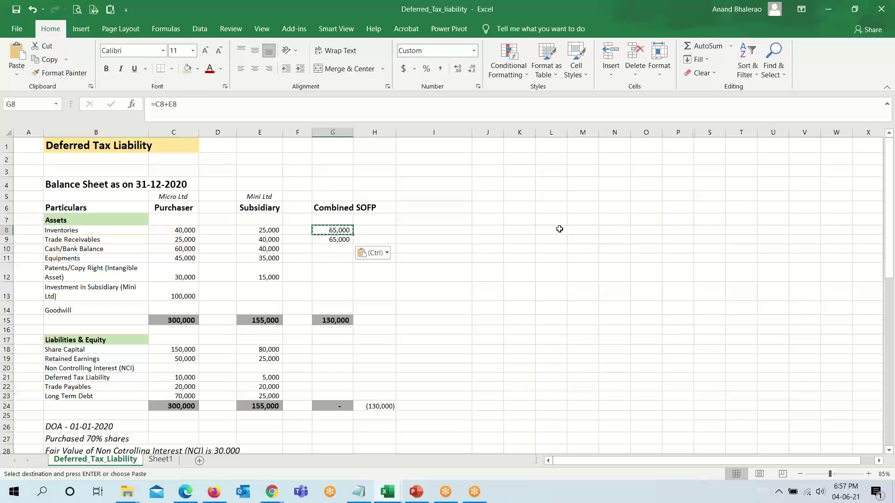
key("F2")
key("Return")
key("F2")
key("Escape")
- Copy the Trade Receivables formula from G9 to Cash/Bank Balance in G10 and Equipments in G11
key("shift+Up")
key("ctrl+c")
key("Down")
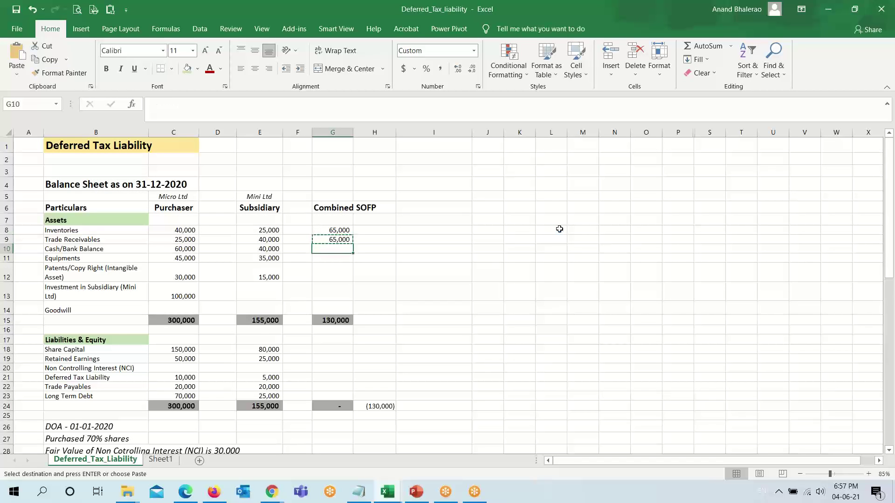
key("ctrl+v")
key("Down")
key("ctrl+v")
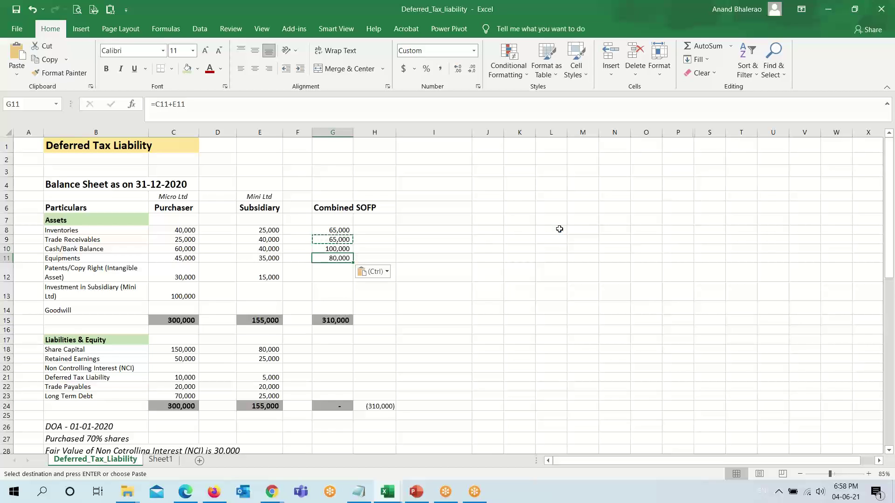
- Enter the note "working" in H12 beside the Combined SOFP cell for Patents/Copy Right
key("Down")
key("Right")
key("Escape")
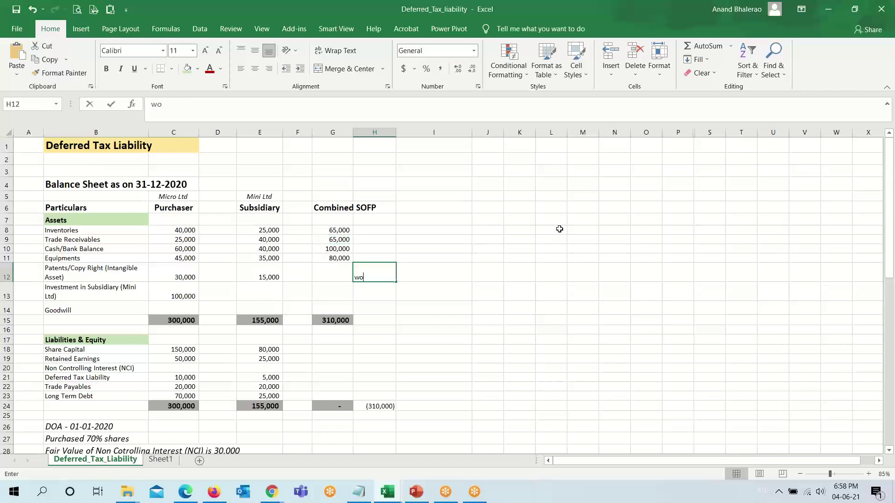
type("working")
key("Return")
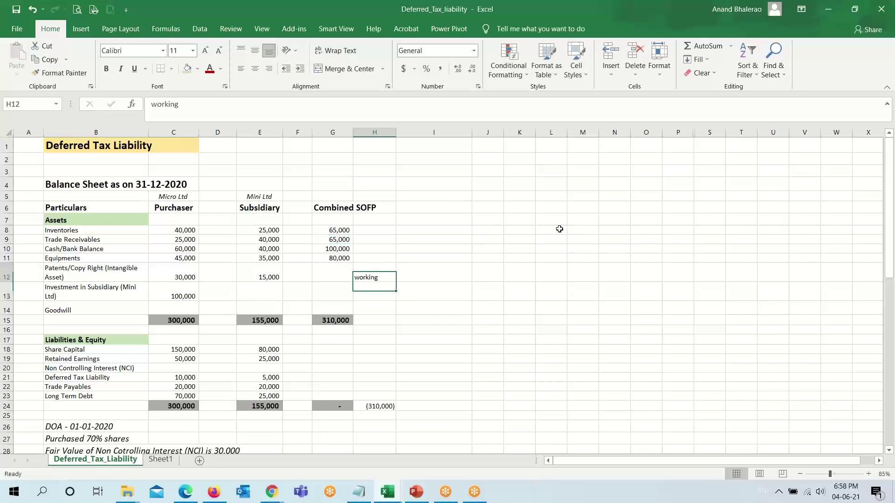
- Enter the note "ignore" in H13 beside Investment in Subsidiary and "working" in H14 beside Goodwill
type("ignore")
key("Return")
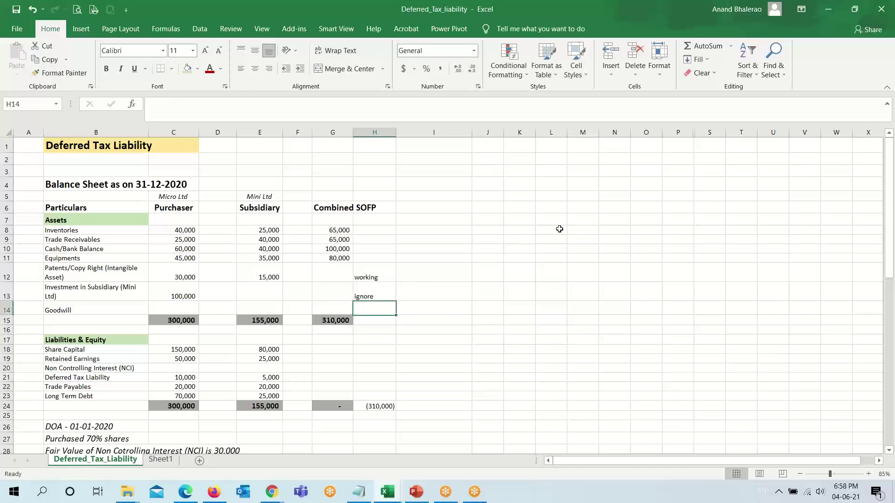
key("Left")
key("Right")
type("worj")
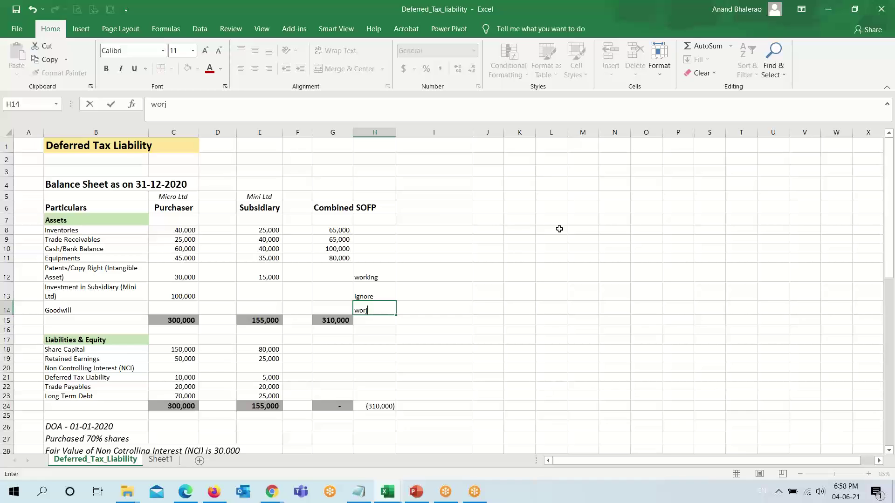
key("BackSpace")
type("king")
key("Return")
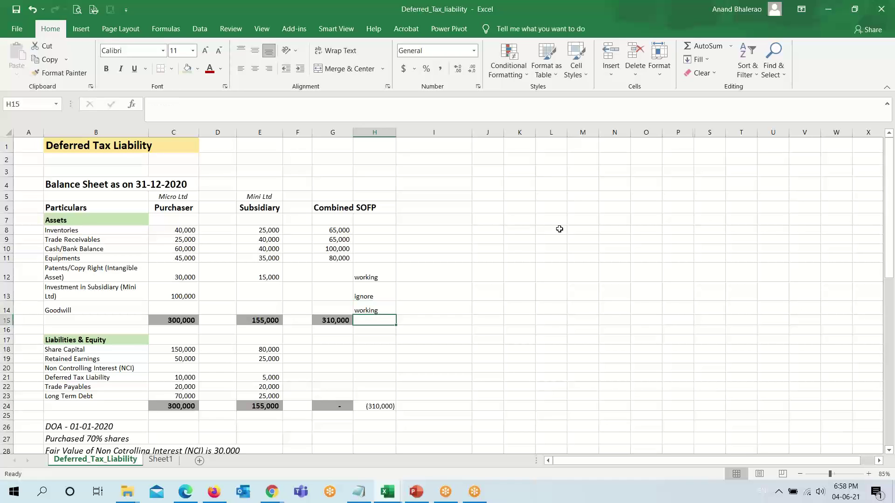
- Enter the formula =C18 in G18 so the Combined SOFP takes only the purchaser's Share Capital
key("Down")
key("Down")
key("Down")
key("Left")
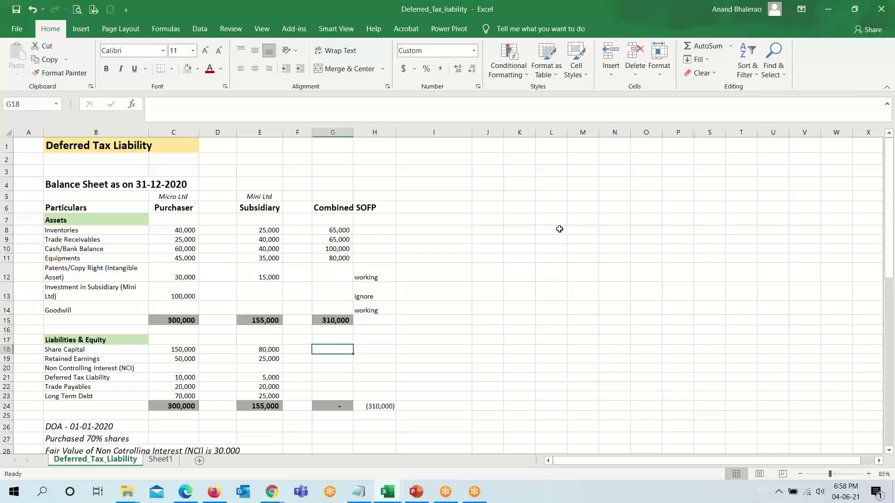
type("=")
key("Left")
key("Left")
key("Left")
key("Left")
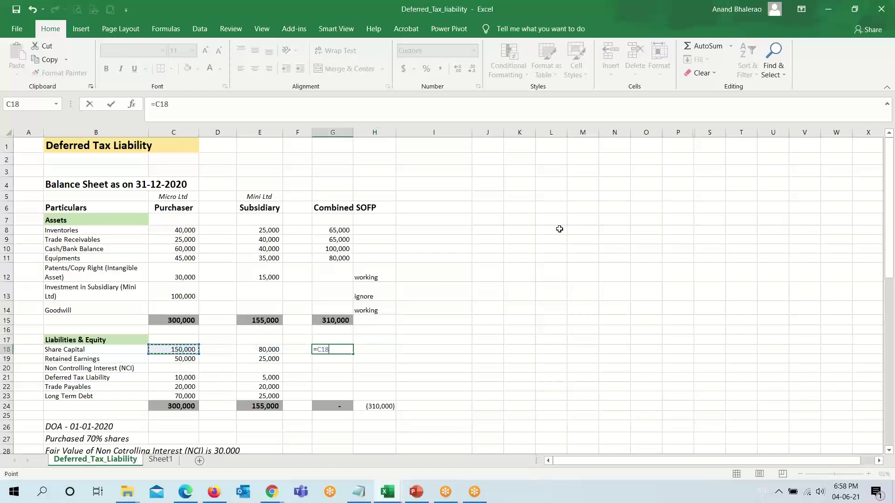
key("Return")
key("Up")
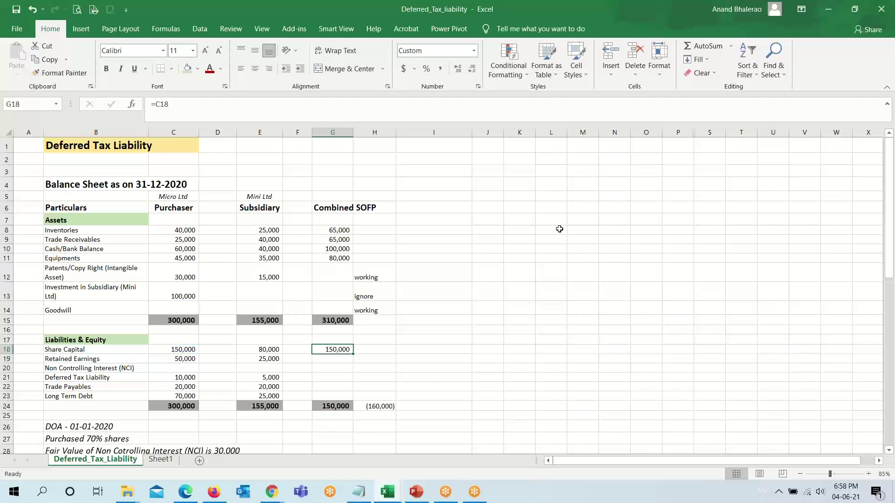
- Enter the note "working" in H19, H20 and H21 beside Retained Earnings, Non Controlling Interest and Deferred Tax Liability
key("Down")
key("Right")
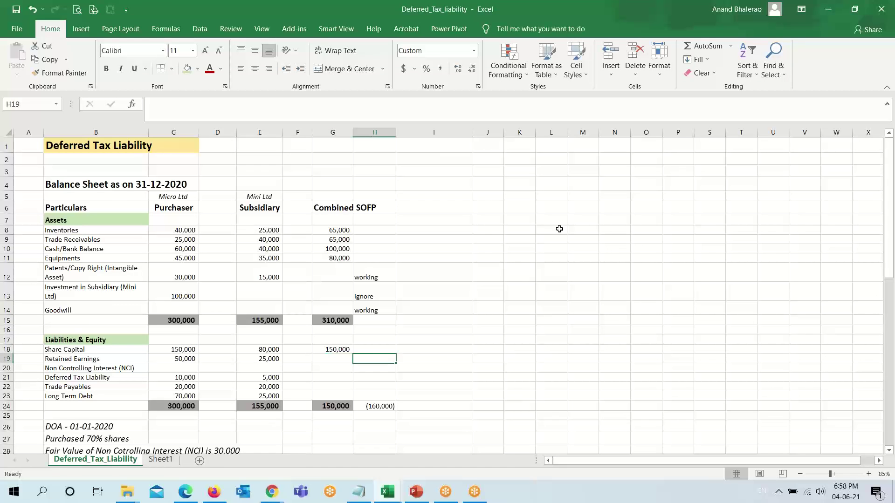
type("working")
key("Return")
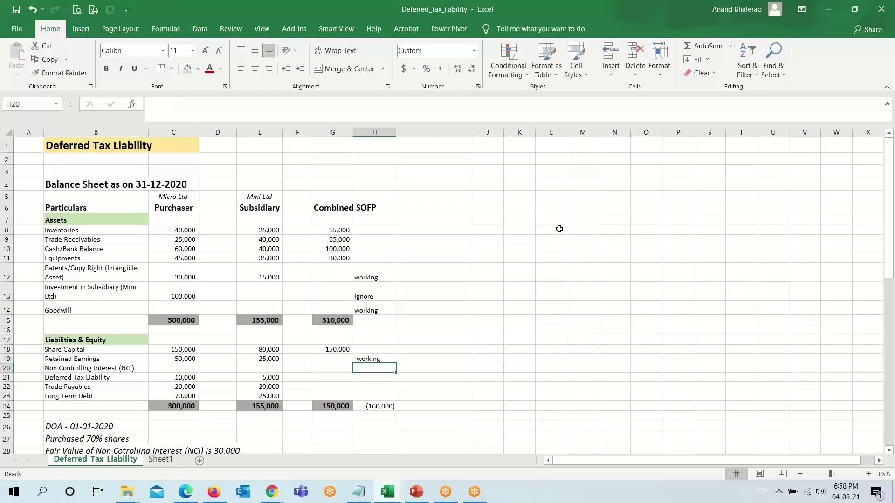
type("w")
key("ctrl+Return")
key("Down")
type("w")
key("ctrl+Return")
- Enter the formula =E22+C22 in G22 to combine the subsidiary's and purchaser's Trade Payables
key("Down")
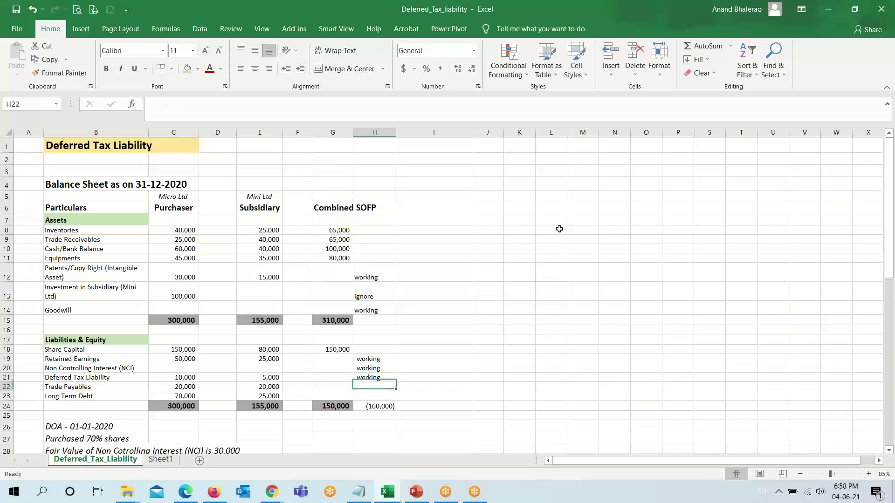
key("Left")
type("=")
key("Left")
key("Left")
key("Left")
key("Left")
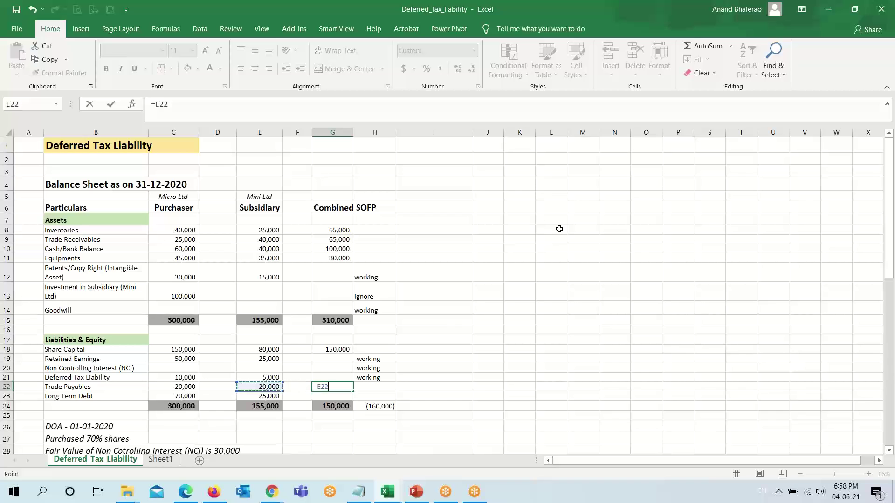
type("+")
key("Left")
key("Left")
key("ctrl+Return")
- Copy the Trade Payables formula from G22 to Long Term Debt in G23
key("ctrl+c")
key("Down")
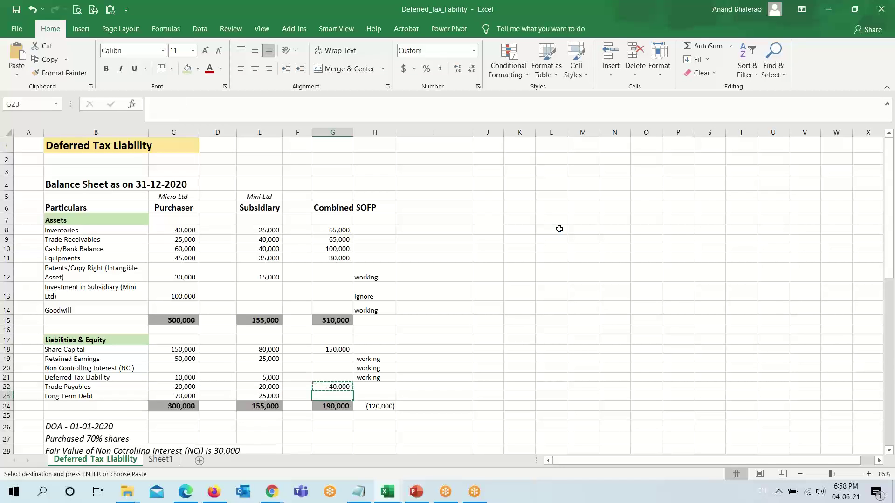
key("Return")
key("Down")
key("Down")
key("Down")
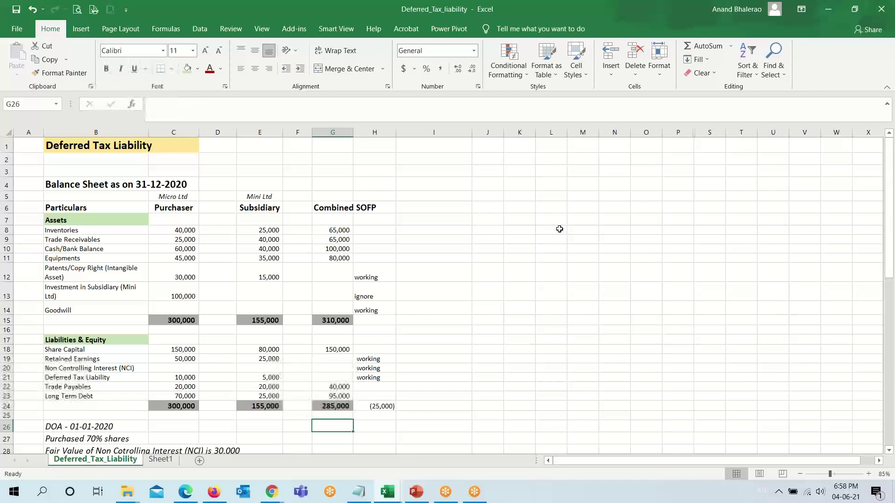
- Examine the Goodwill working in B34 to B36, tracing the investment, NCI and subsidiary share capital entries to their source cells
scroll(387, 363, "down", 4)
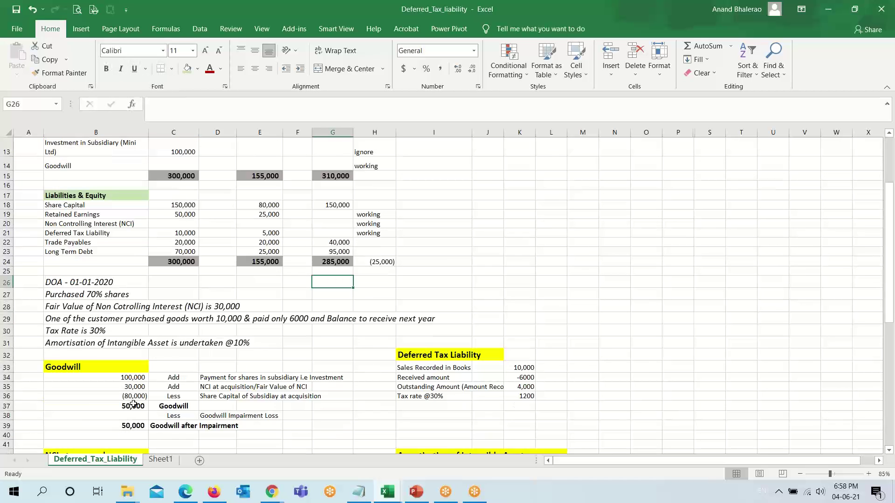
left_click(69, 369)
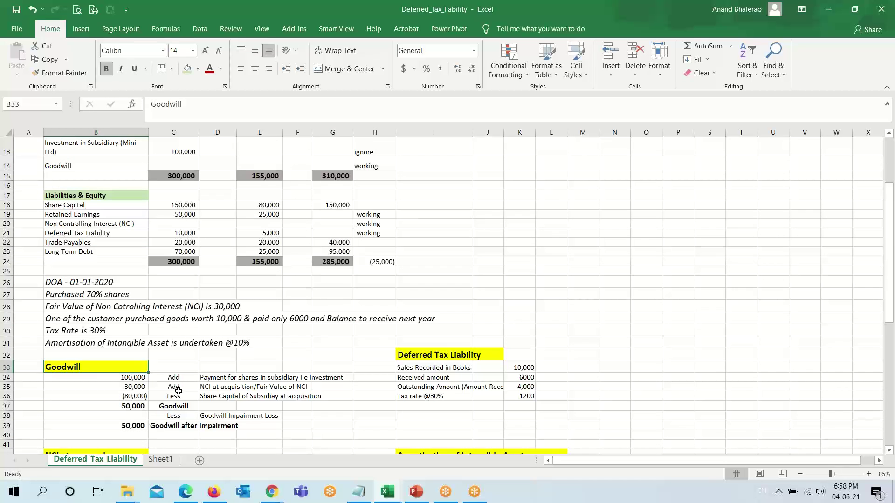
key("Down")
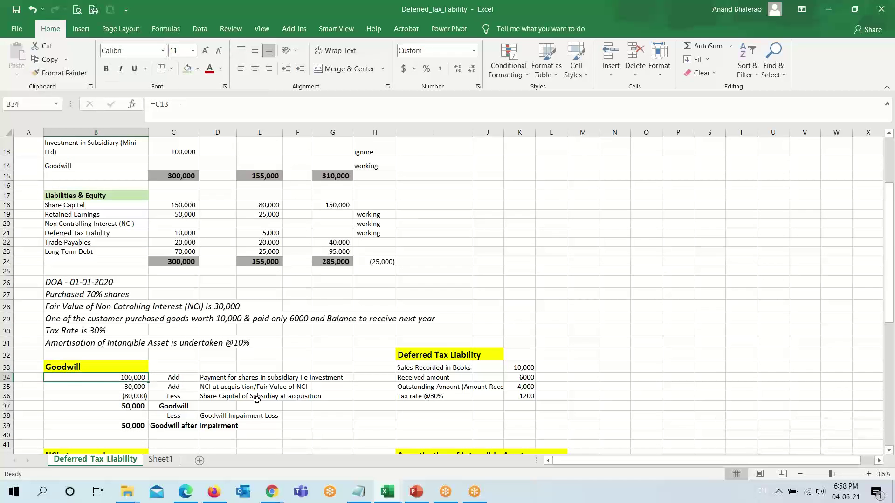
key("F2")
scroll(256, 400, "up", 2)
scroll(257, 400, "down", 3)
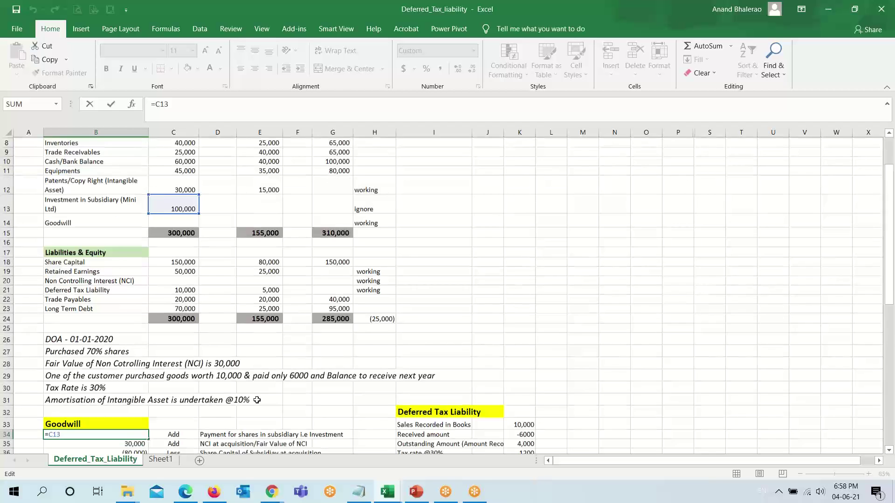
key("Escape")
left_click(131, 344)
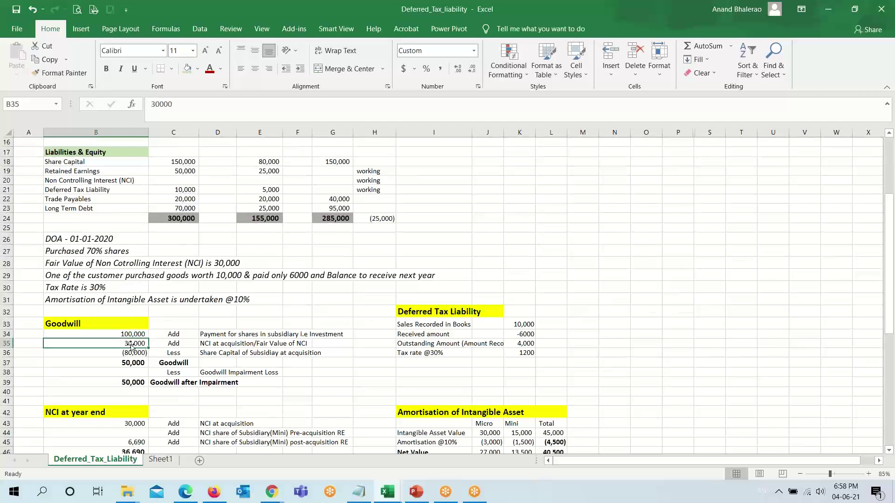
key("F2")
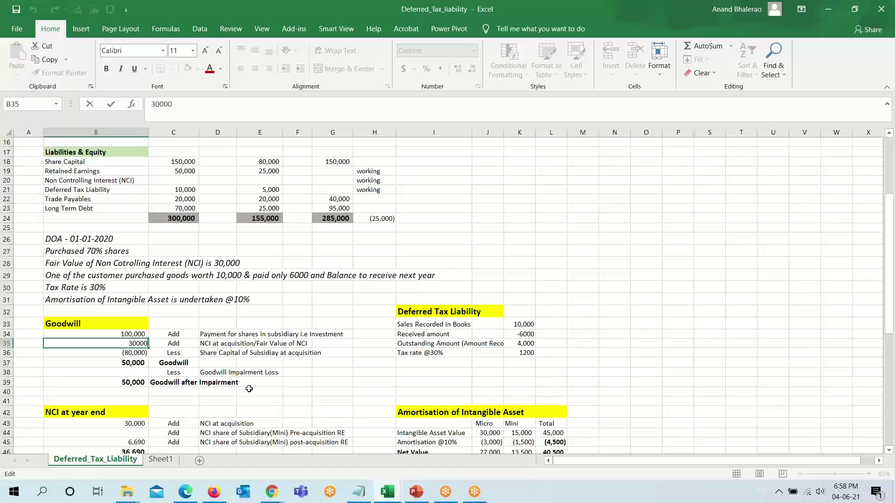
key("Escape")
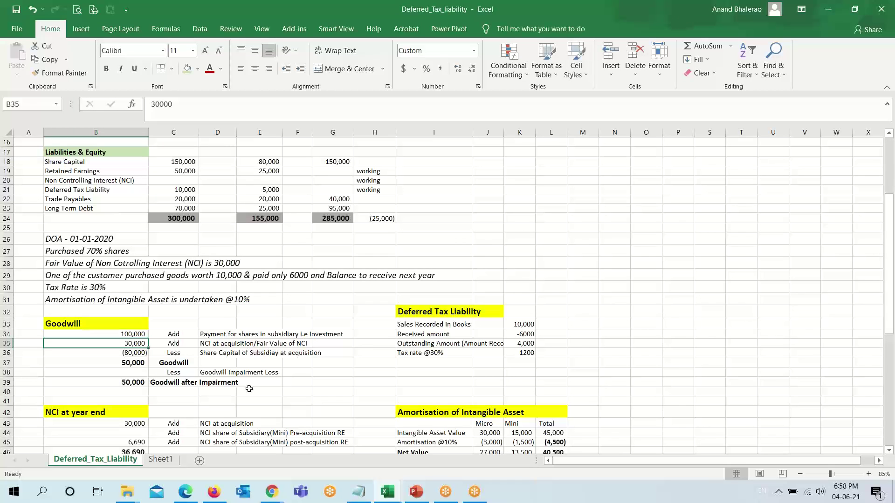
left_click(132, 354)
double_click(132, 354)
scroll(145, 286, "up", 1)
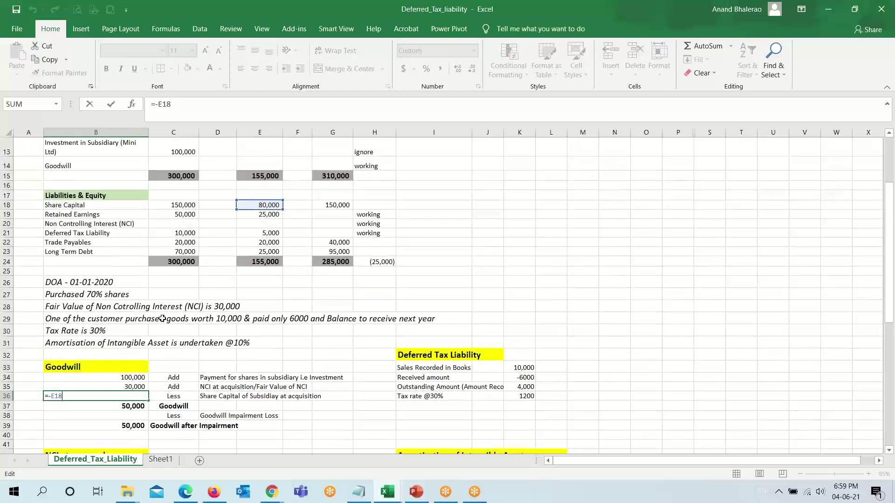
scroll(145, 287, "up", 4)
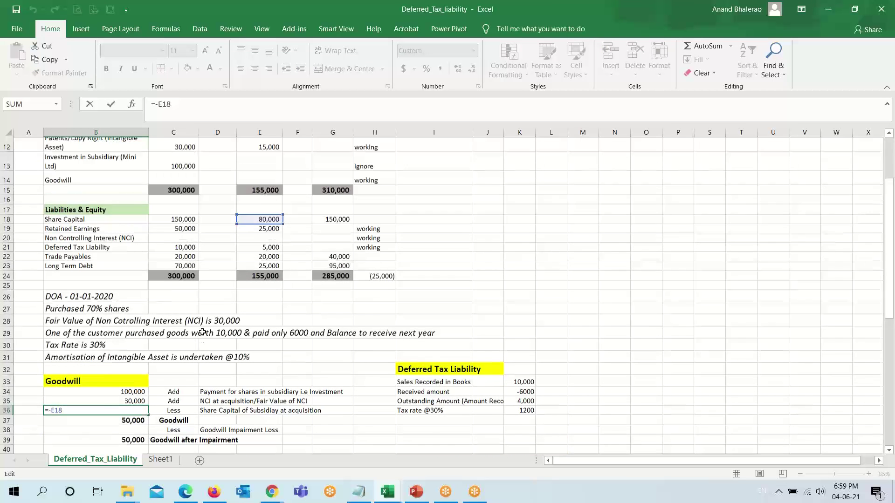
scroll(214, 277, "down", 4)
key("Return")
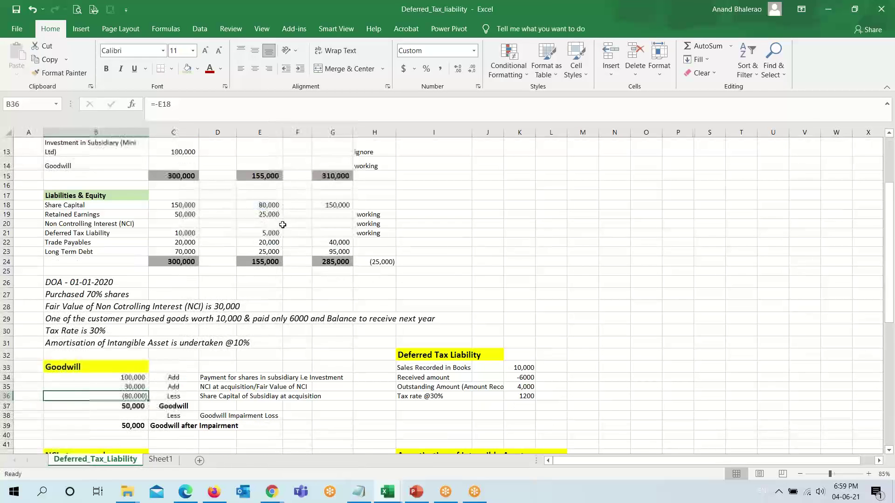
- Fill the subsidiary's Share Capital cell E18 with light green
left_click(259, 205)
left_click(197, 70)
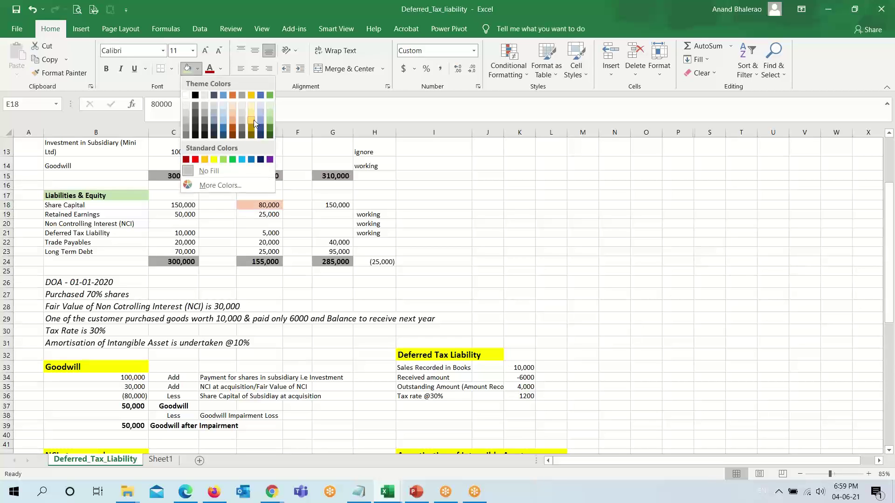
left_click(270, 106)
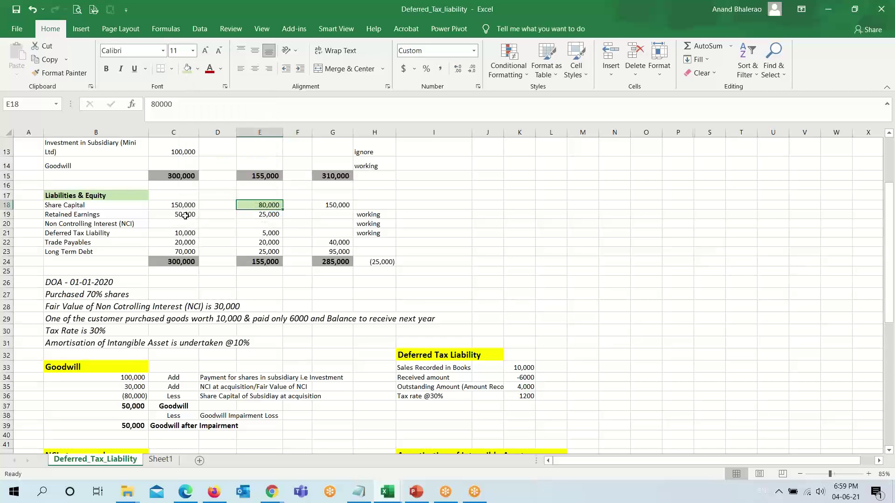
- Inspect the SUM formula behind the Goodwill figure in B37
scroll(132, 341, "down", 2)
left_click(127, 334)
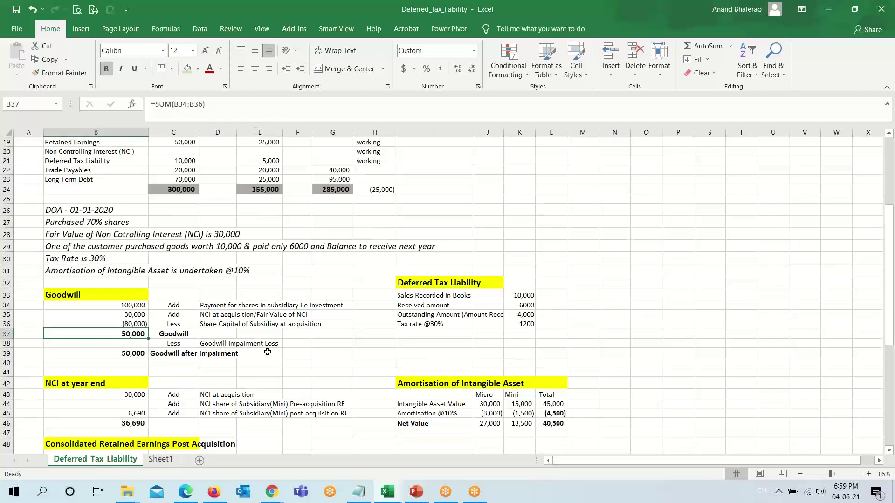
key("F2")
key("Escape")
key("F2")
key("Escape")
key("F2")
key("Escape")
- Link the combined Goodwill in G14 to the goodwill figure before impairment with the formula =B37
scroll(275, 341, "up", 2)
scroll(276, 340, "up", 1)
left_click(335, 203)
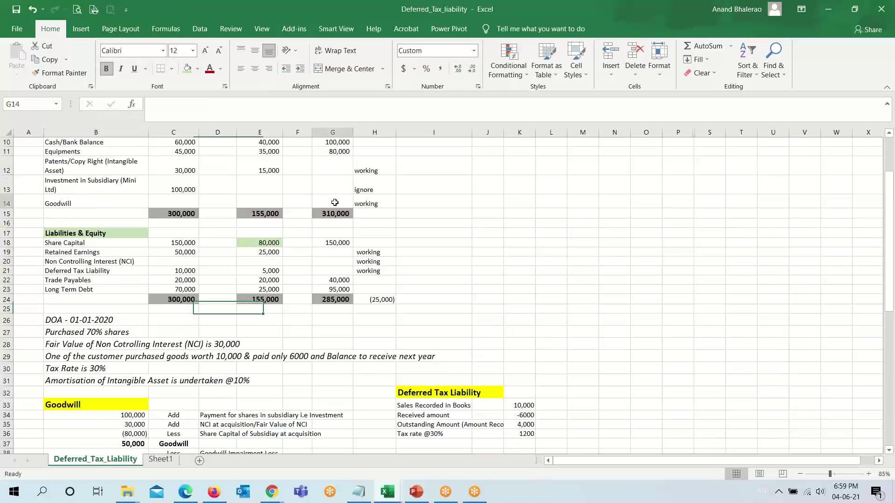
type("=")
scroll(345, 290, "down", 2)
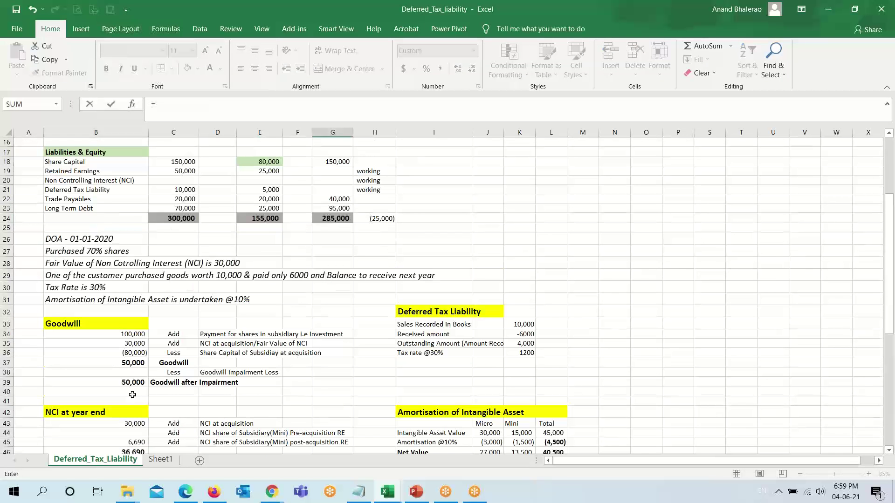
left_click(122, 364)
key("Return")
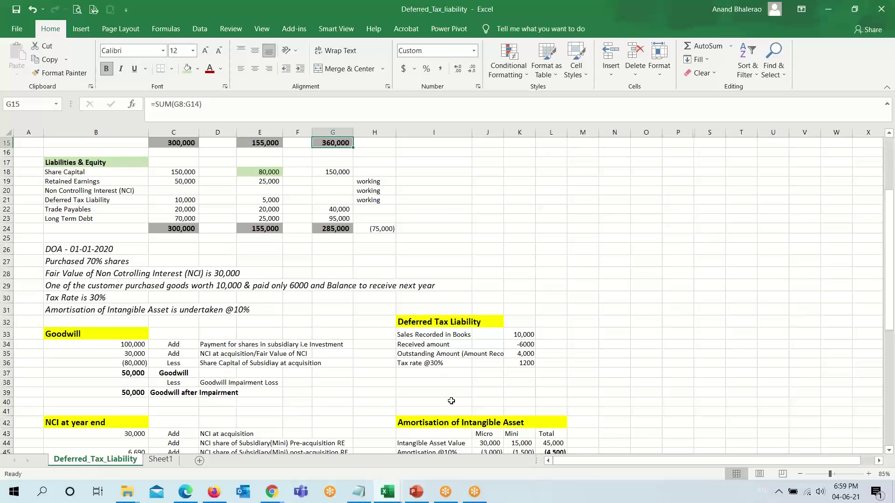
- Review the Amortisation of Intangible Asset working, the Goodwill Impairment Loss cell B38 and the Goodwill after Impairment formula in B39
scroll(451, 402, "down", 2)
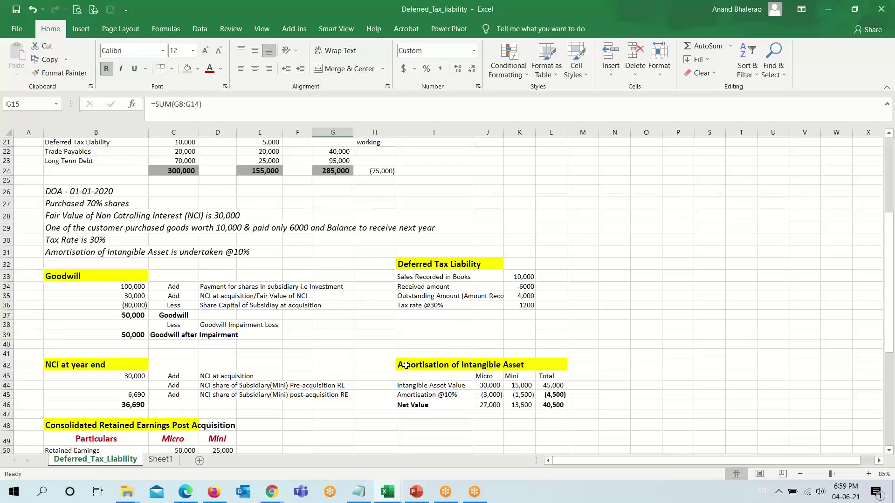
left_click(405, 365)
scroll(193, 383, "up", 3)
scroll(193, 382, "up", 1)
scroll(193, 383, "down", 2)
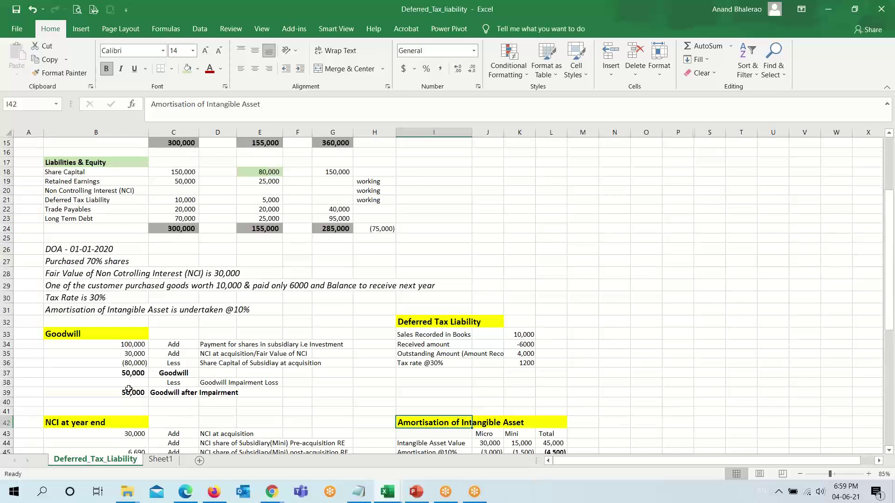
left_click(123, 384)
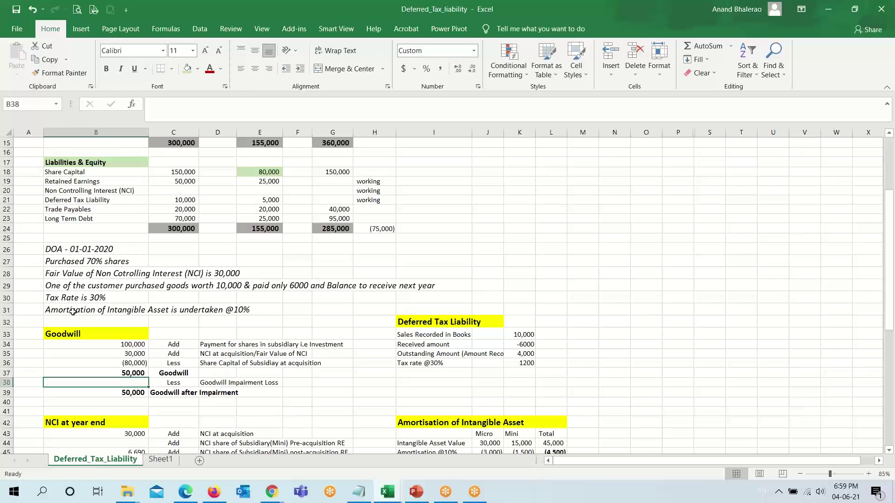
scroll(248, 388, "up", 2)
scroll(169, 398, "down", 2)
left_click(135, 390)
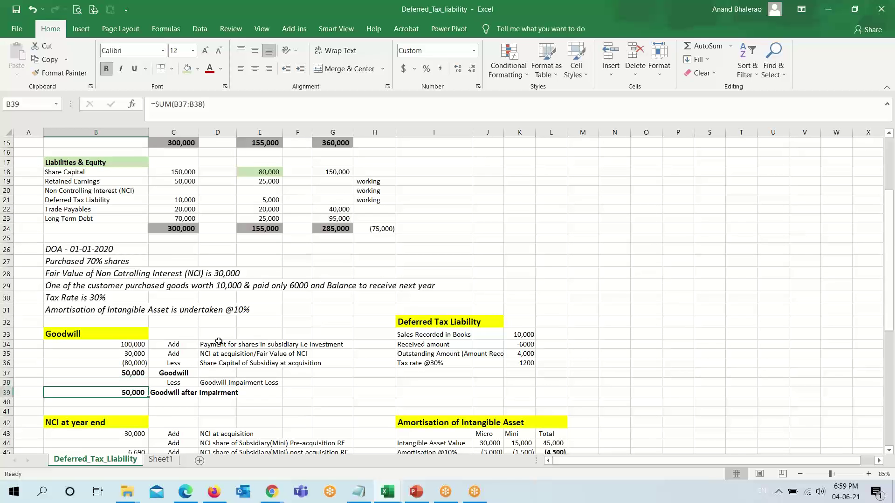
- Change the combined Goodwill formula in G14 to =B39 so it refers to Goodwill after Impairment
scroll(220, 341, "up", 2)
left_click(336, 210)
key("F2")
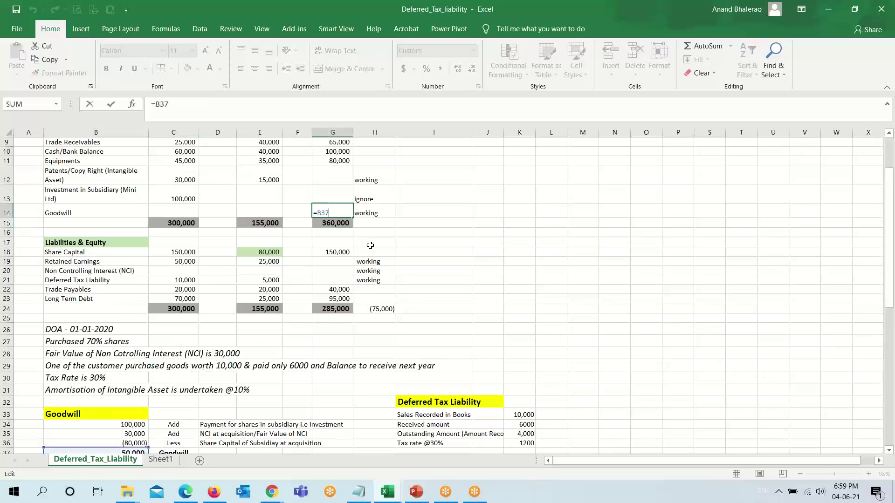
scroll(237, 382, "down", 6)
left_click_drag(104, 252, 103, 275)
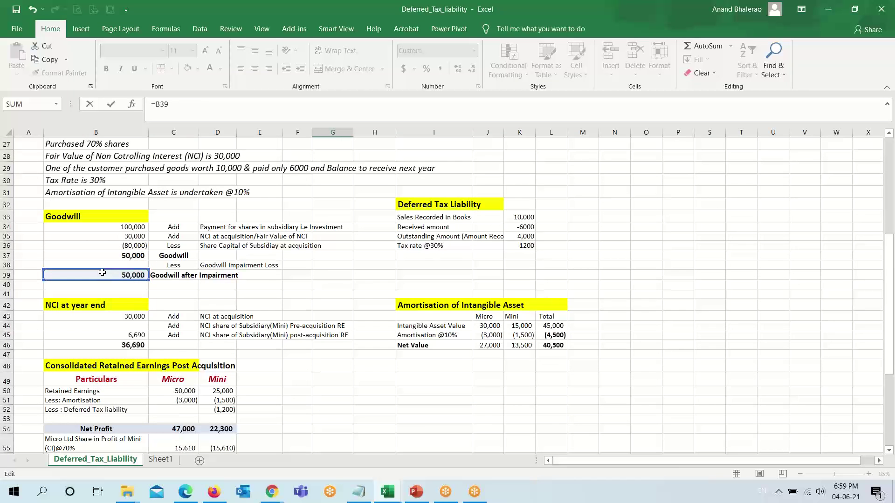
key("Return")
scroll(407, 361, "down", 3)
scroll(407, 361, "up", 2)
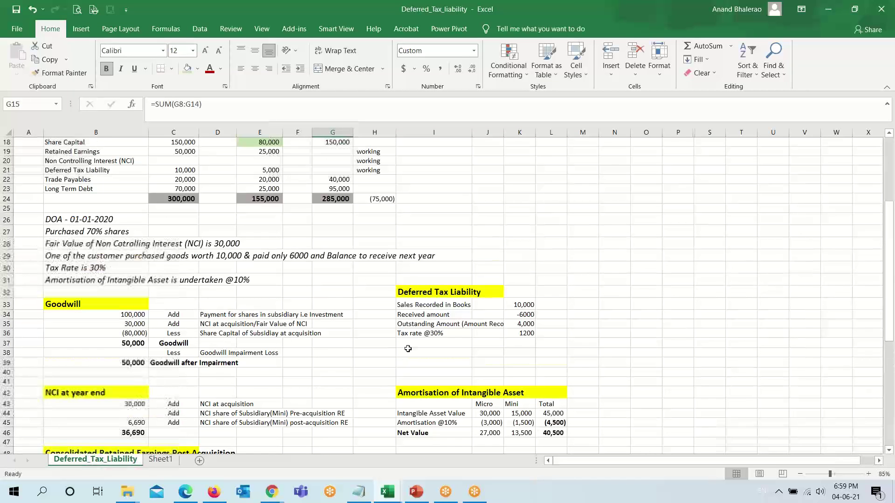
- Review the Deferred Tax Liability working heading and the note in B29 about the customer's part payment for goods
left_click(405, 291)
scroll(405, 294, "up", 3)
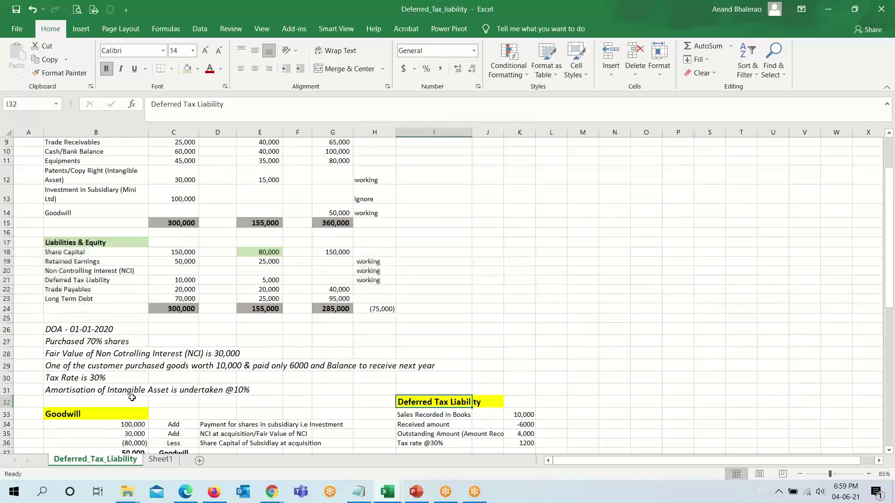
left_click(75, 368)
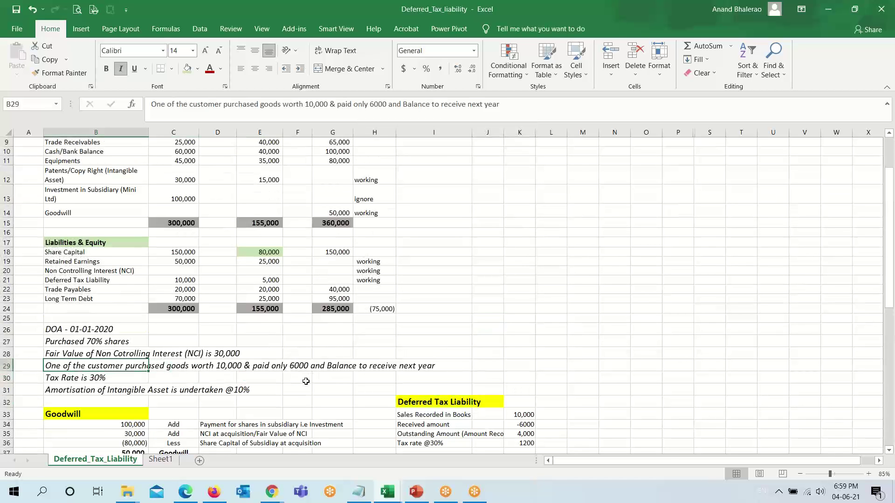
scroll(299, 380, "down", 1)
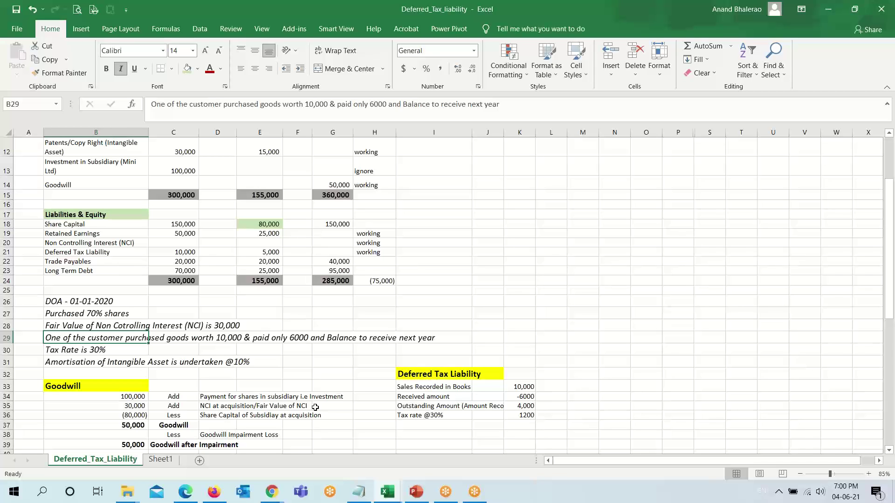
- Examine the Sales Recorded in Books line of the Deferred Tax Liability working and its amount in K33
key("Down")
key("Down")
key("Down")
key("Down")
key("Down")
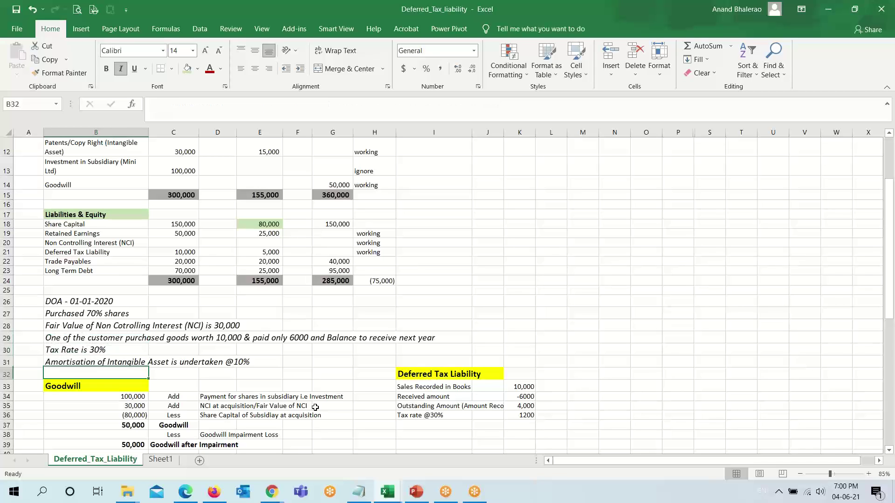
key("Right")
key("Right")
key("Right")
key("Right")
key("Right")
key("Right")
key("Right")
key("Up")
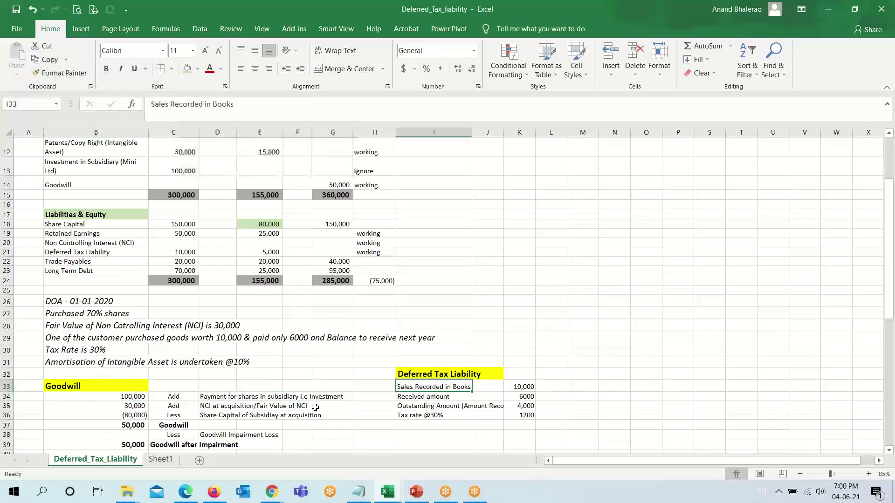
key("Right")
key("Right")
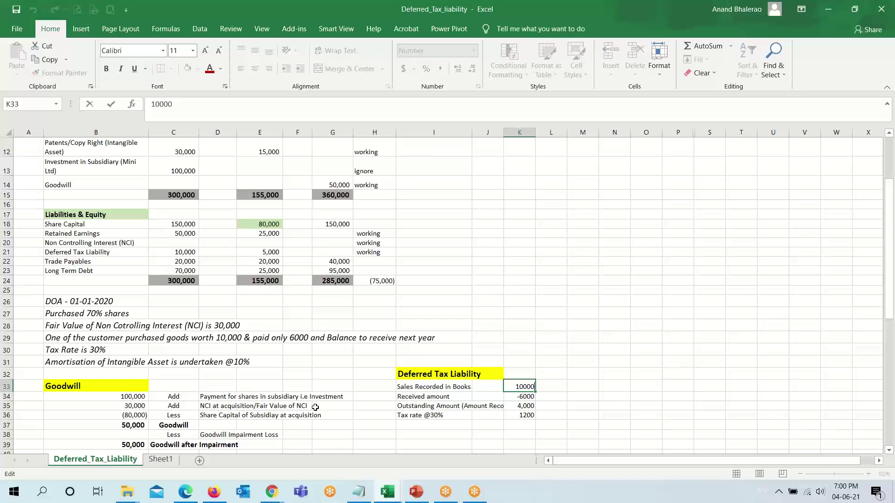
- Review the Received amount and Outstanding Amount lines in the Deferred Tax Liability working
key("Down")
key("Left")
key("Left")
key("Right")
key("Right")
key("Down")
key("Down")
key("Left")
key("Left")
key("Up")
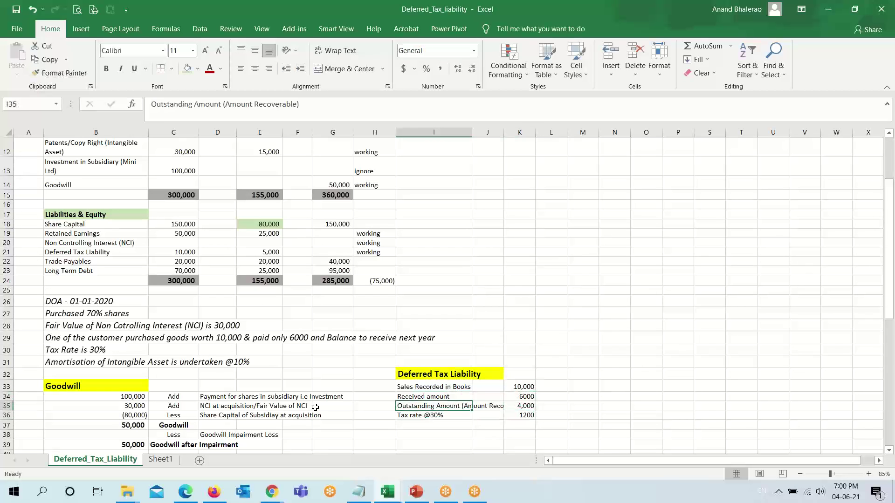
key("Right")
key("Down")
key("Right")
key("Left")
key("Left")
key("Right")
key("Right")
key("F2")
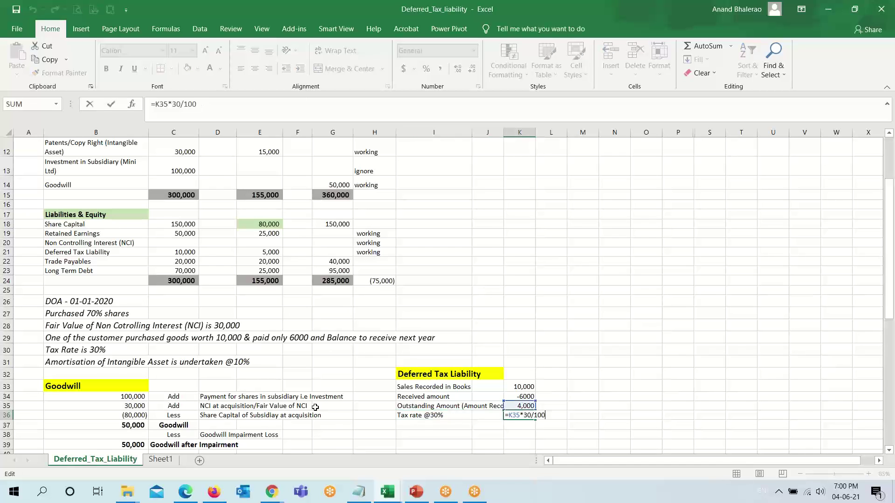
key("Escape")
- Recheck the received amount, the outstanding amount in K35 and the tax in K36 against the tax rate note in B30
key("Up")
key("Up")
key("Right")
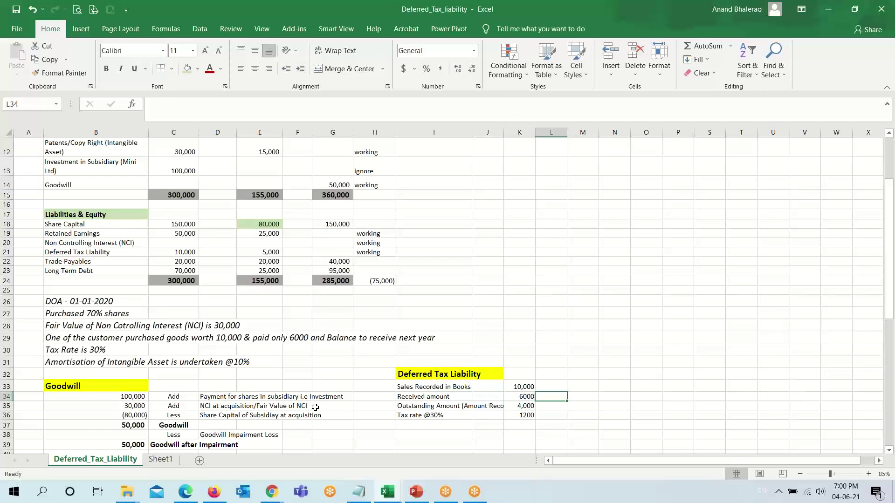
key("Left")
key("Down")
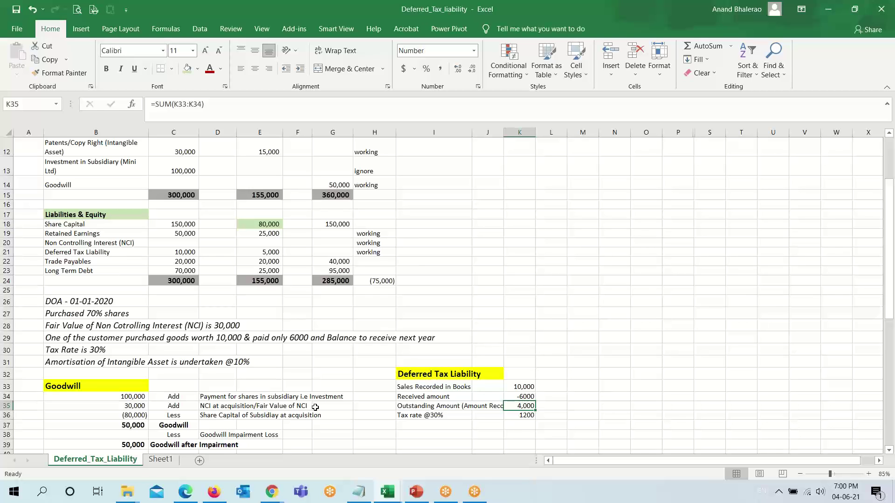
key("Down")
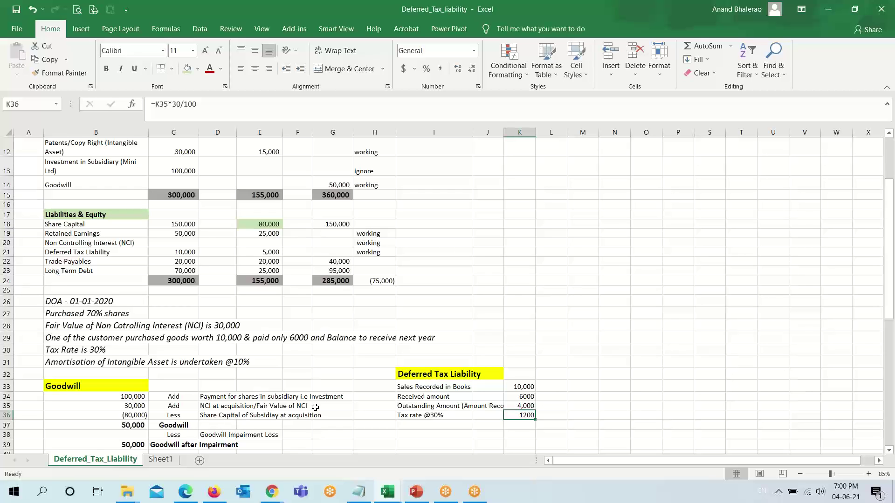
key("Left")
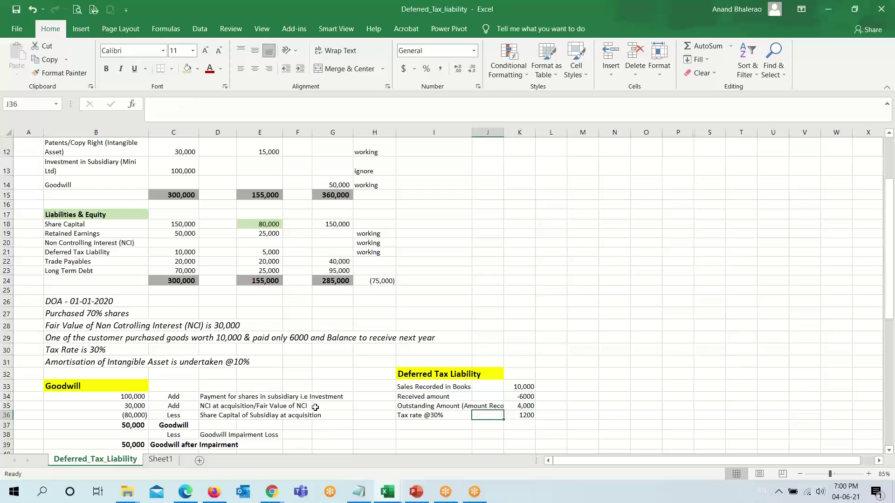
key("Right")
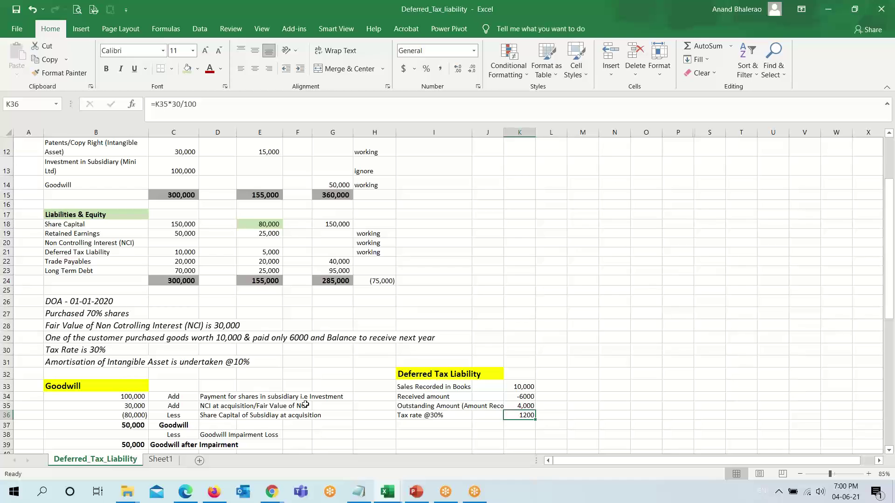
left_click(49, 347)
left_click(534, 414)
- Trace Mini's Deferred Tax liability deduction in D52 of the Consolidated Retained Earnings working back to the tax figure in K36
scroll(553, 426, "down", 3)
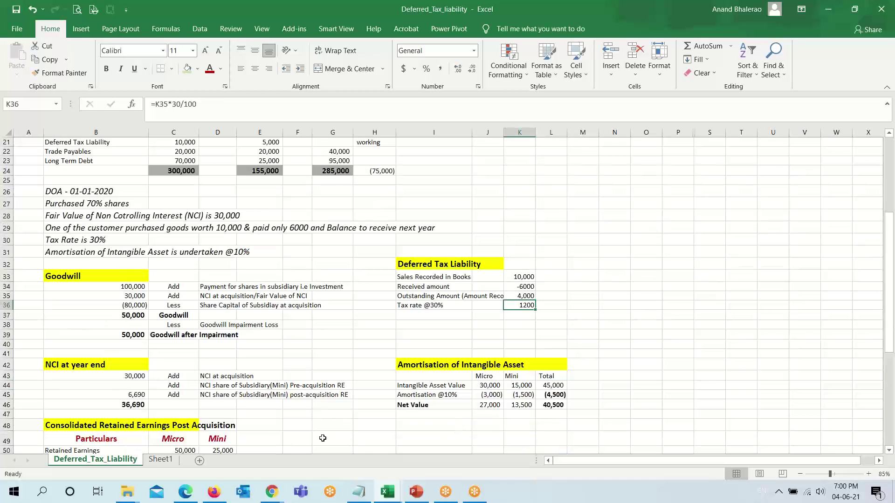
scroll(416, 382, "down", 2)
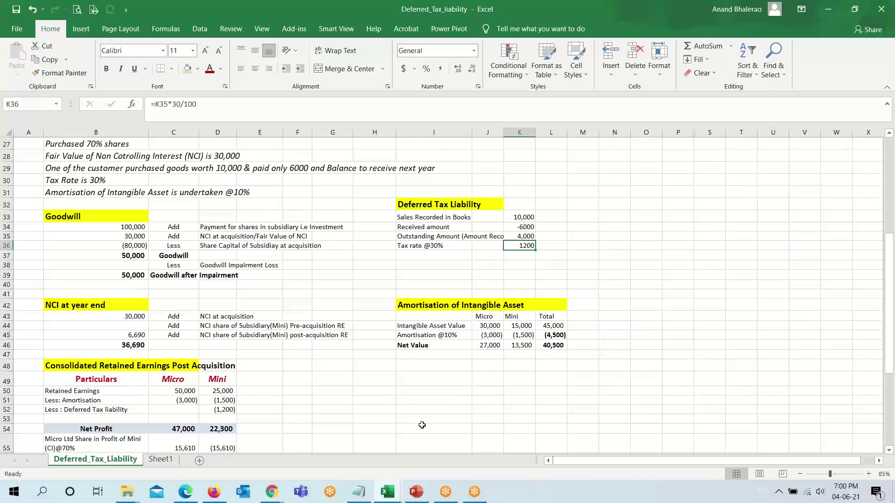
scroll(148, 416, "down", 1)
scroll(221, 424, "down", 1)
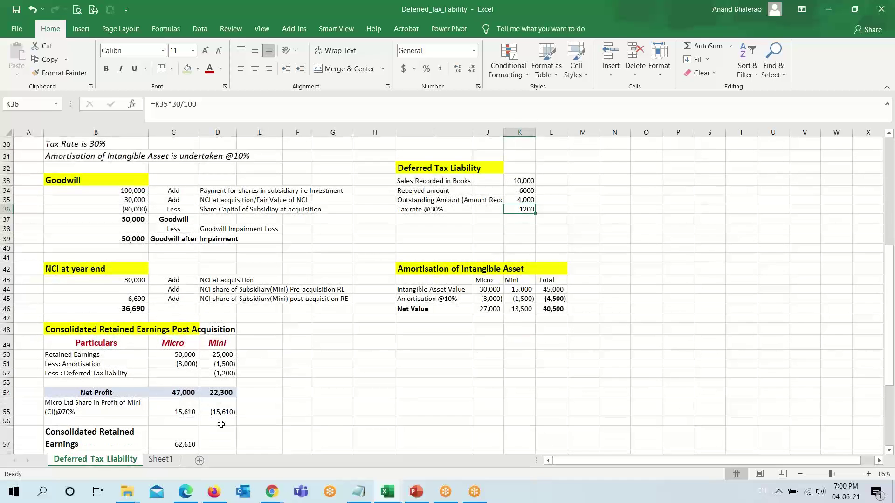
scroll(296, 406, "down", 2)
scroll(286, 397, "up", 2)
left_click(219, 374)
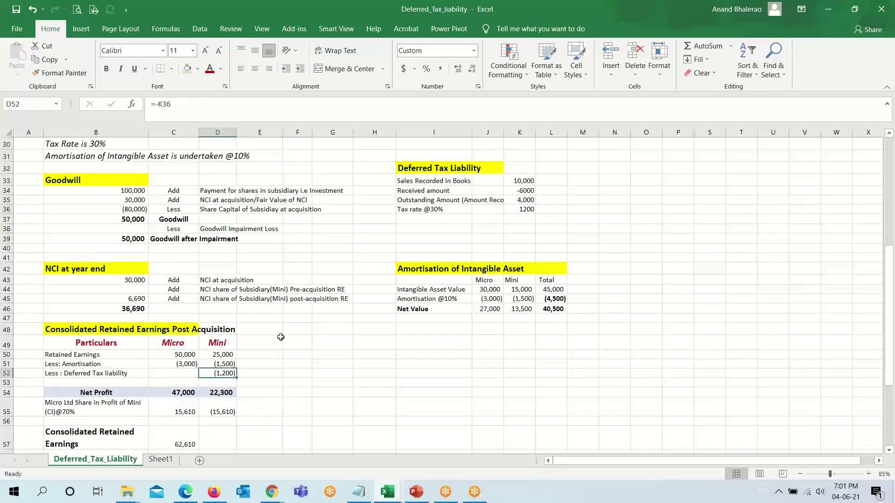
left_click(518, 207)
key("F2")
key("Escape")
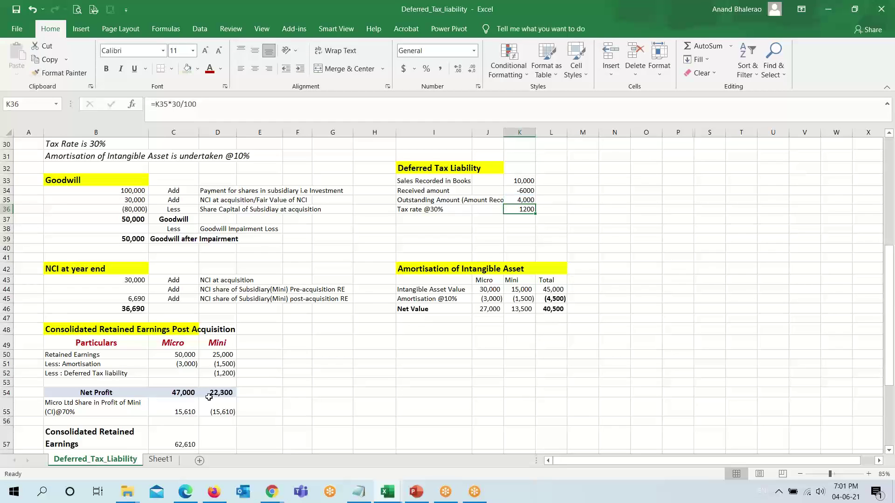
left_click(218, 373)
key("F2")
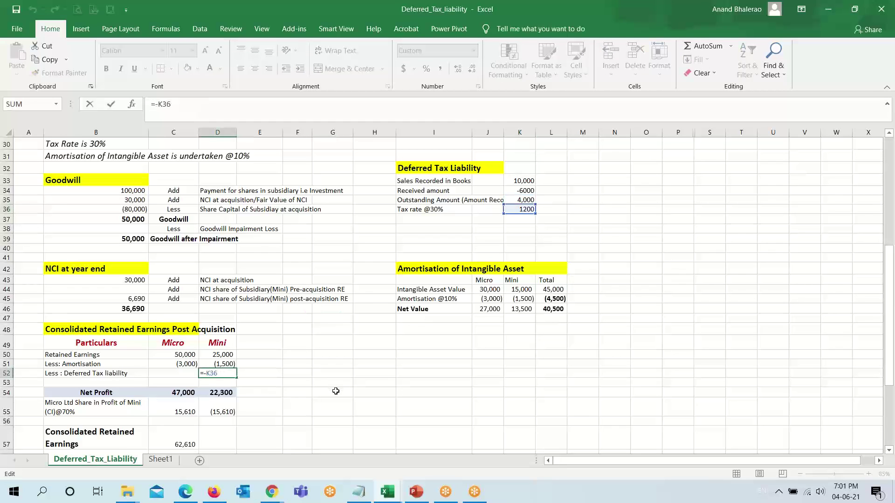
key("Escape")
- Trace Micro's Intangible Asset Value in J44 to its balance sheet source C12 and fill C12 with light green
scroll(351, 382, "up", 2)
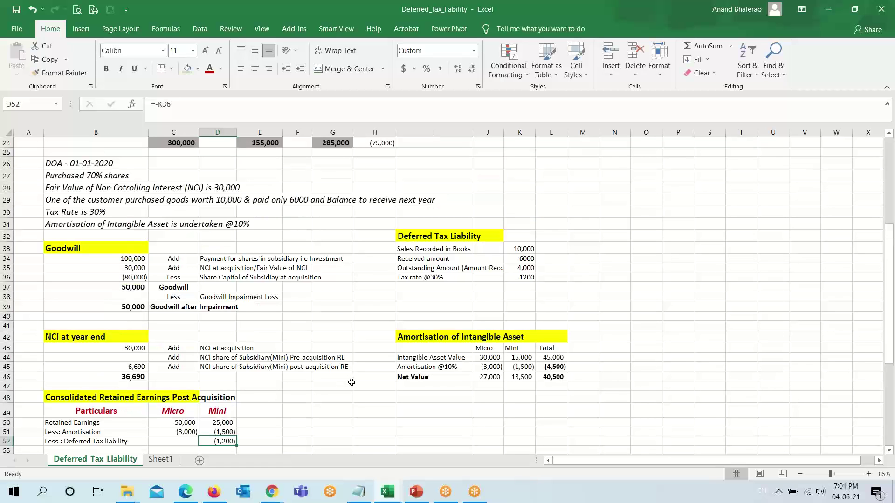
left_click(404, 337)
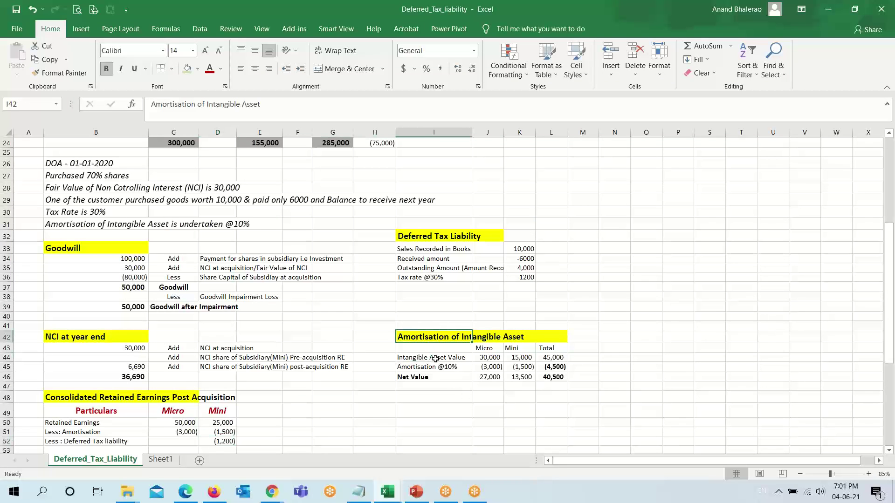
double_click(488, 357)
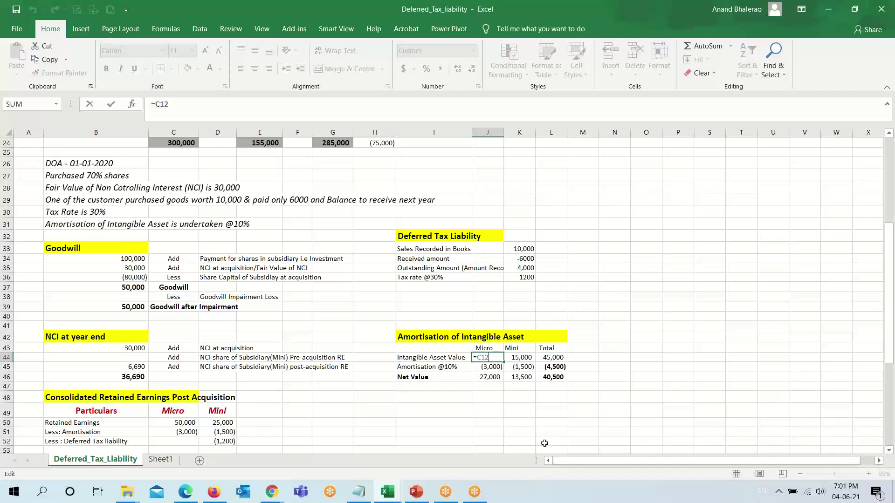
scroll(408, 411, "up", 8)
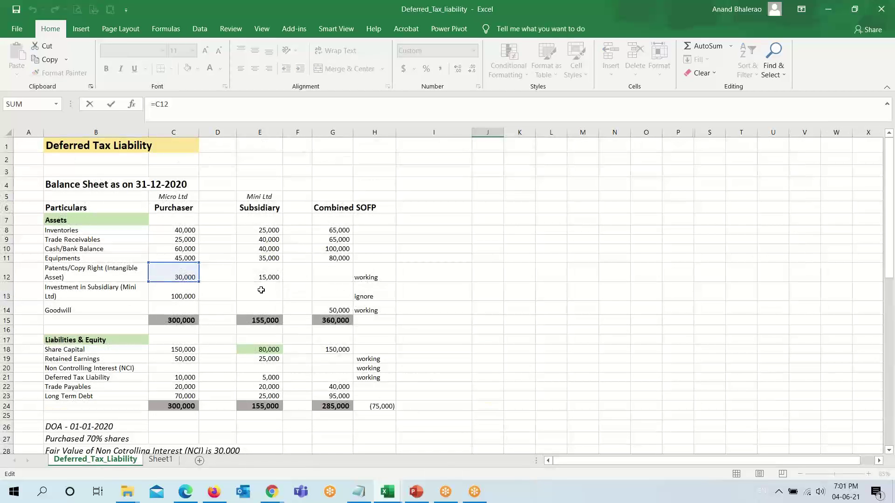
left_click(166, 278)
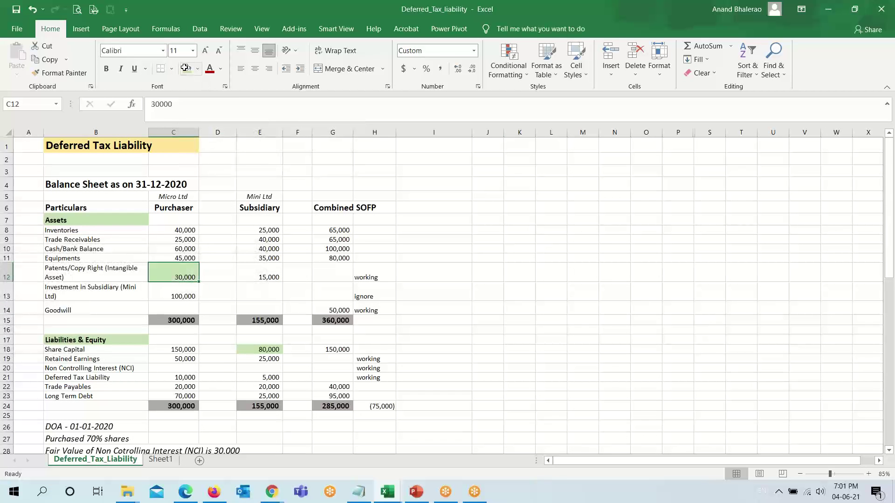
- Trace Mini's Intangible Asset Value in K44 to its balance sheet source E12 and fill E12 with light green
scroll(485, 451, "down", 5)
left_click(520, 432)
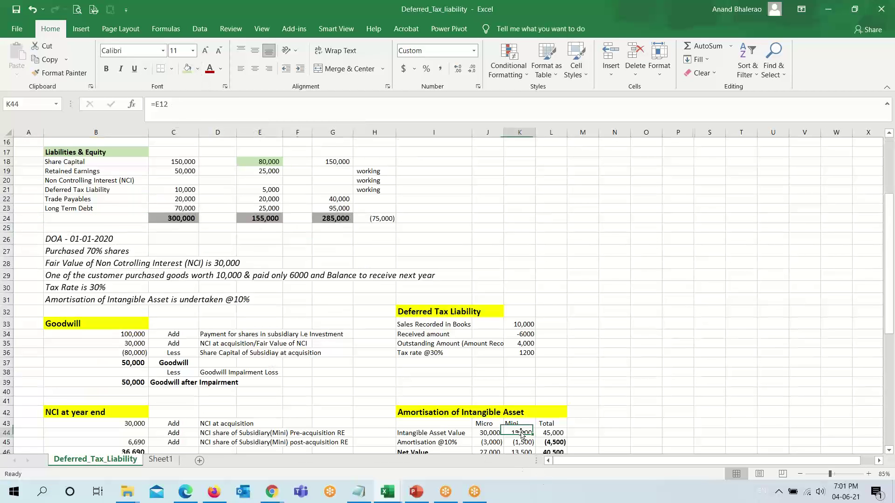
double_click(521, 433)
scroll(502, 421, "up", 5)
left_click(502, 321)
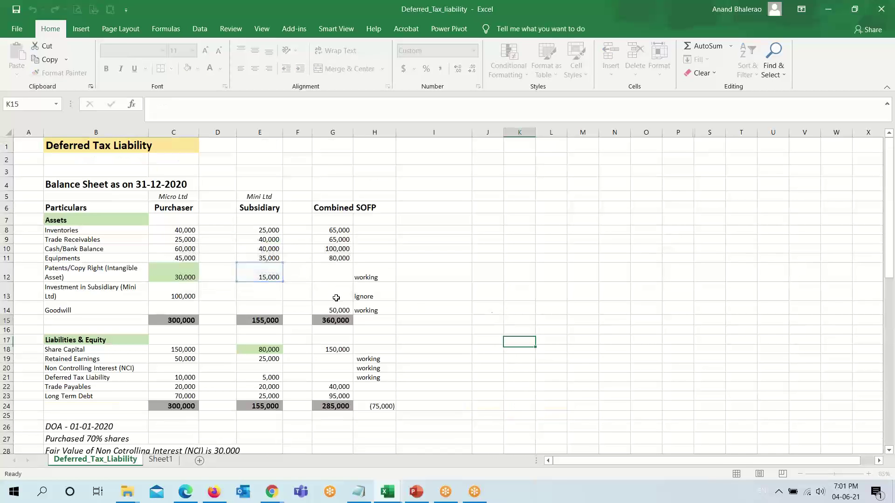
left_click(268, 277)
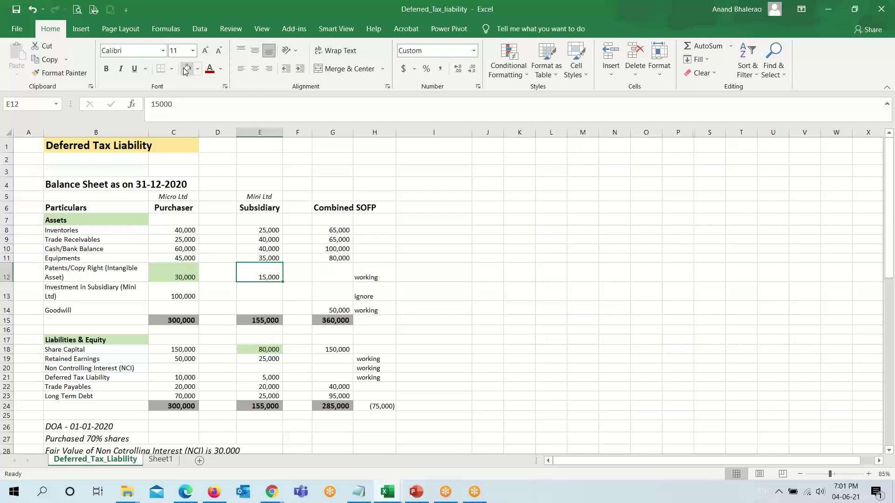
scroll(541, 415, "down", 3)
scroll(550, 396, "down", 4)
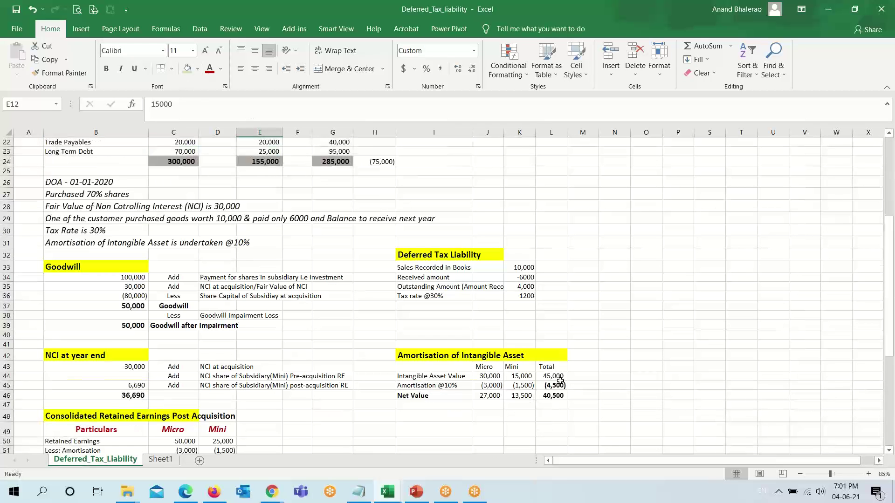
left_click(560, 381)
double_click(555, 377)
left_click(424, 386)
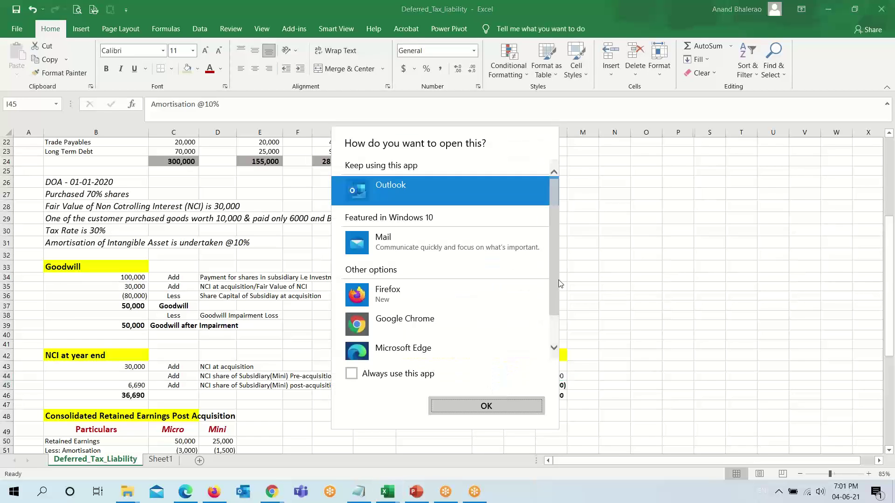
left_click(541, 411)
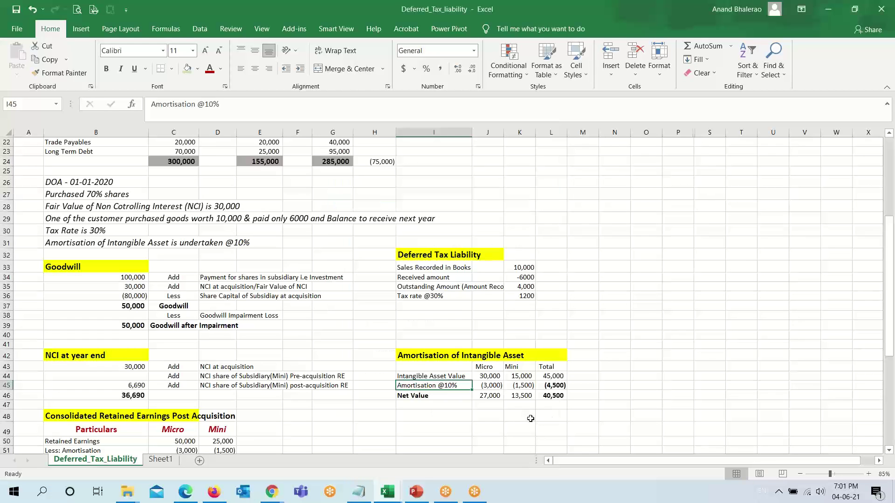
- Inspect the 10% amortisation formulas for Micro in J45 and Mini in K45
left_click(485, 385)
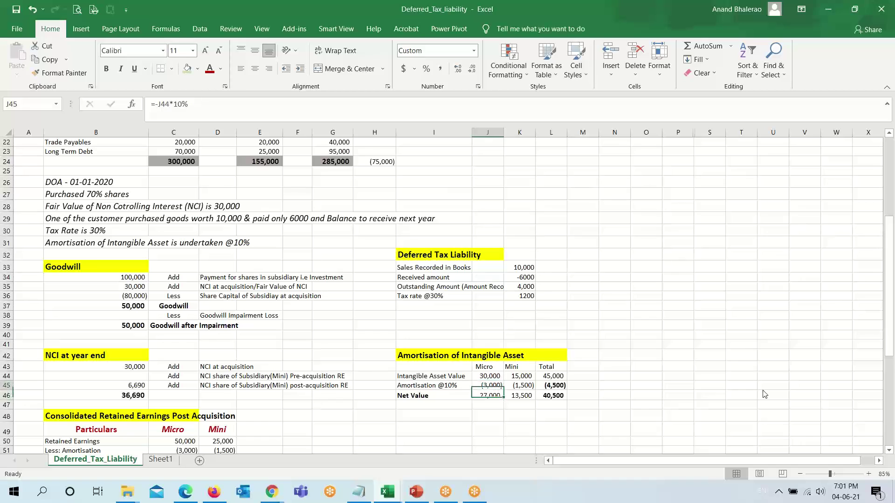
key("F2")
key("Escape")
key("Right")
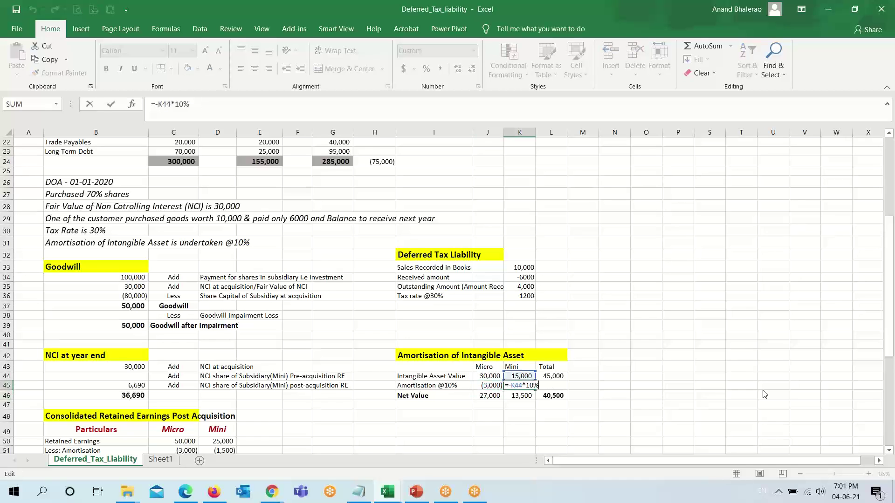
- Inspect the Net Value formulas for Micro, Mini and the total in J46, K46 and L46
key("Down")
key("Left")
key("F2")
key("Escape")
key("Right")
key("F2")
key("Escape")
key("Right")
key("ctrl+b")
key("F2")
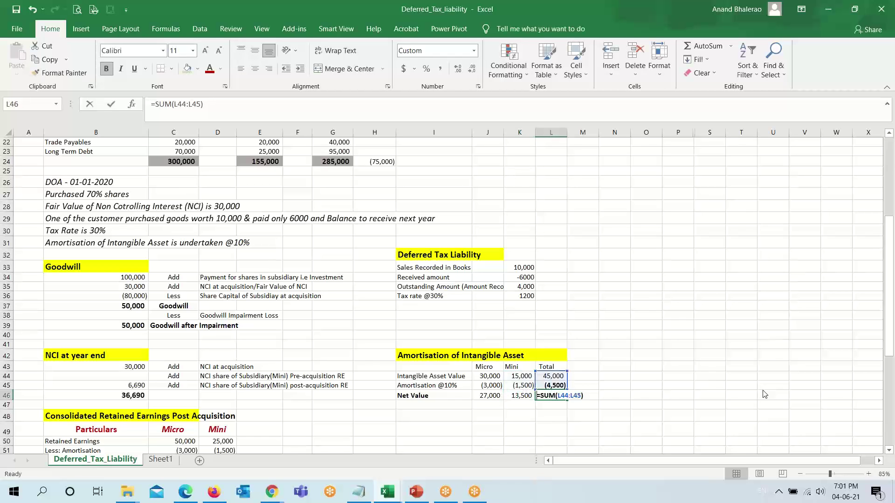
key("Escape")
- Link the Combined SOFP's intangible asset cell G12 to the total Net Value in L46
scroll(336, 328, "up", 7)
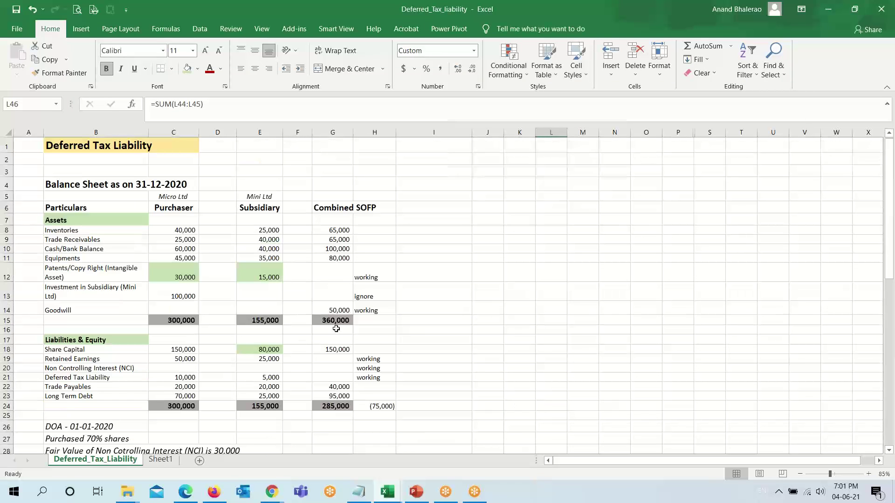
left_click(329, 274)
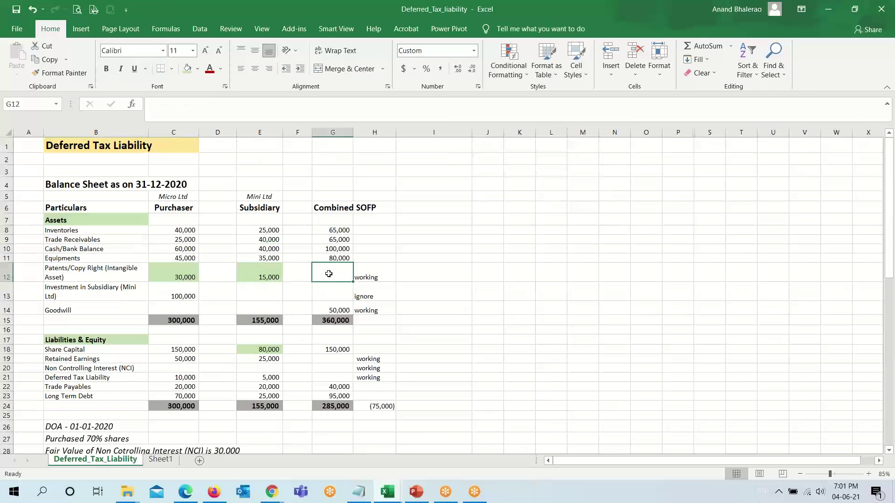
type("=")
scroll(465, 326, "down", 8)
left_click(552, 366)
key("Return")
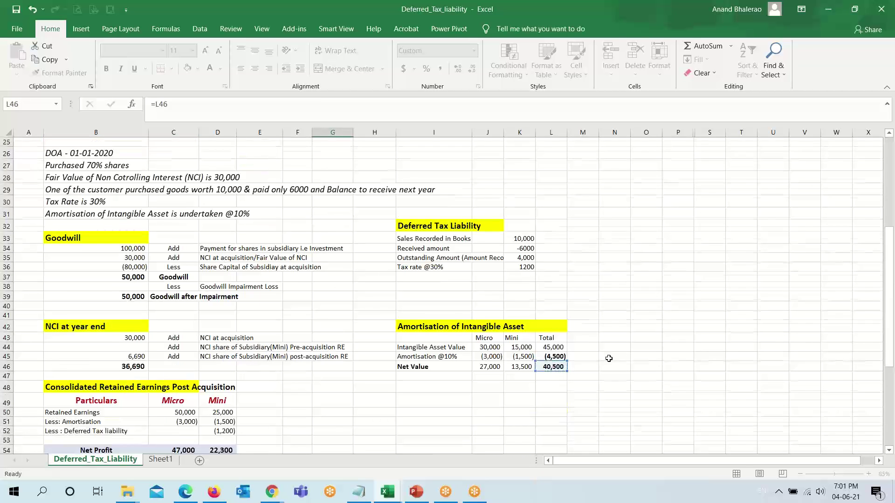
- Review the total amortisation in L45 and the heading, Micro column and Retained Earnings label of the Consolidated Retained Earnings Post Acquisition working
scroll(582, 368, "down", 4)
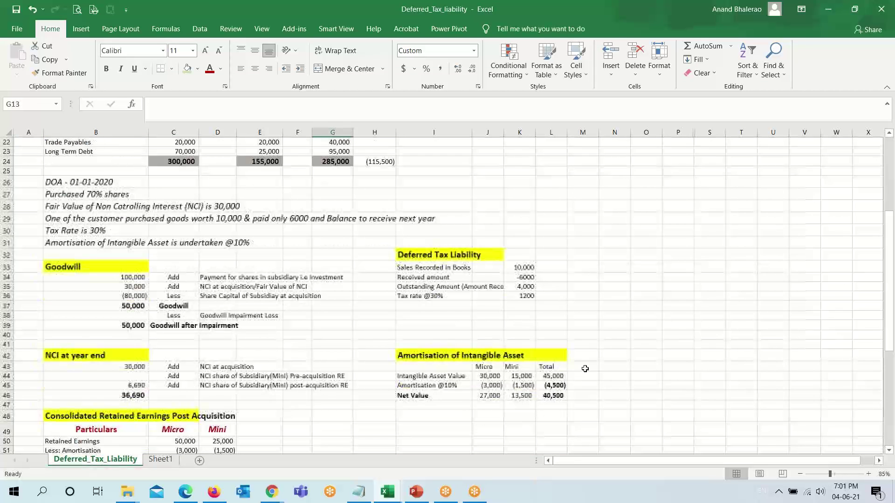
left_click(552, 385)
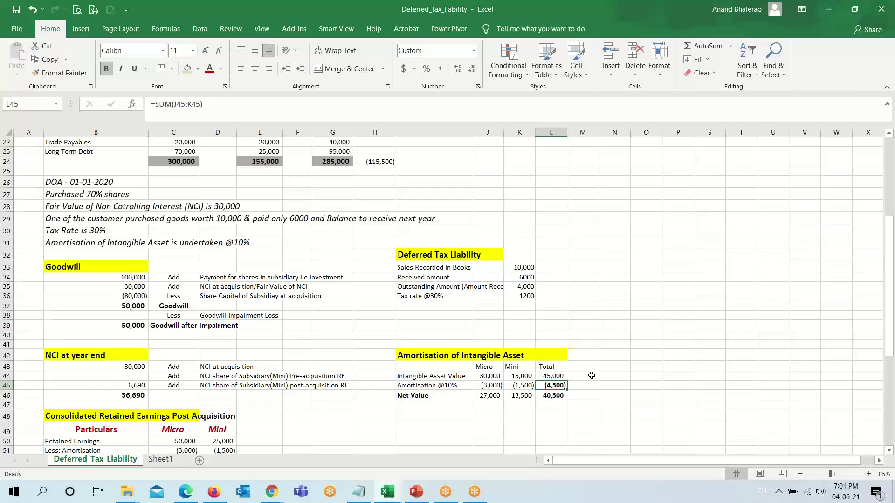
scroll(592, 375, "down", 2)
scroll(592, 376, "down", 1)
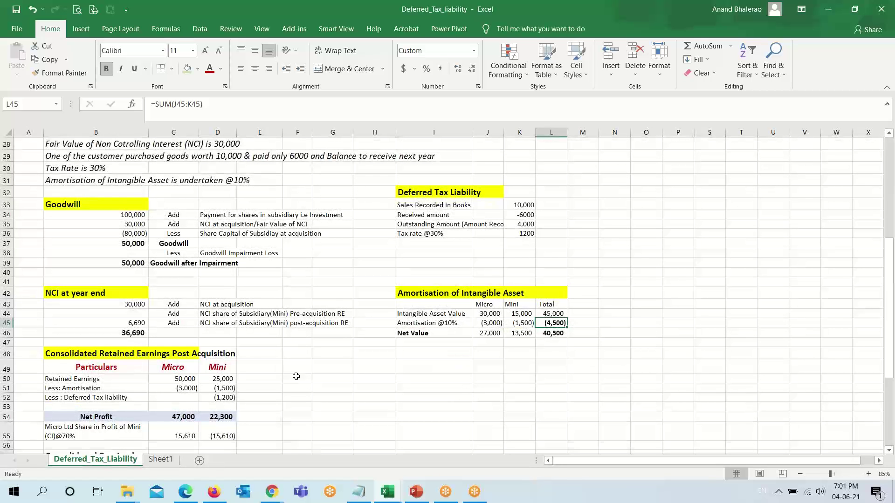
scroll(141, 374, "down", 2)
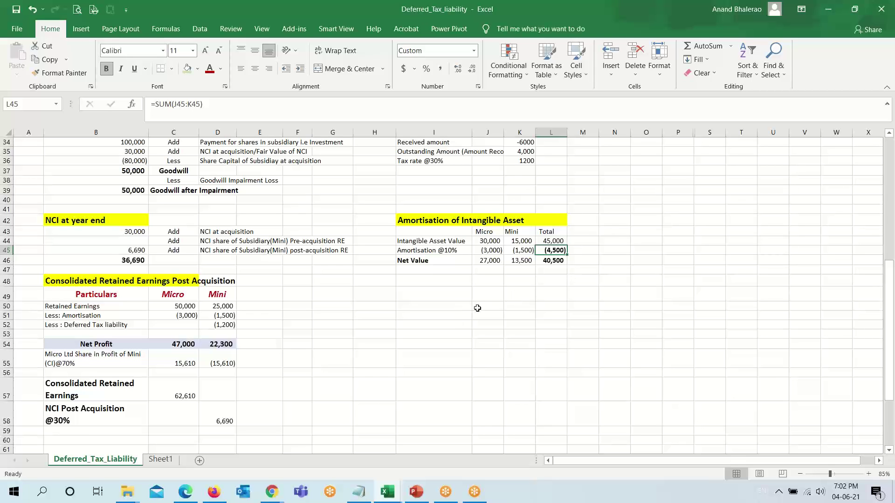
left_click(51, 282)
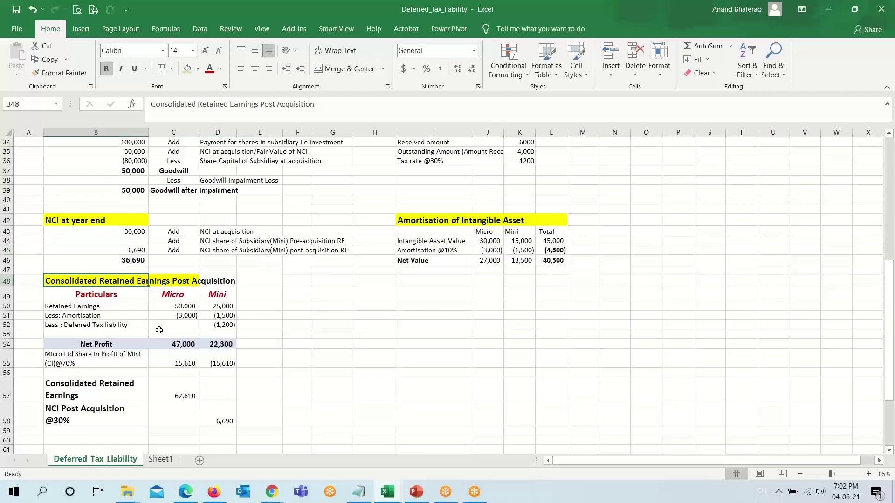
left_click(172, 295)
left_click(83, 307)
- Trace Micro's Retained Earnings in C50 to its balance sheet source C19 and fill C19 with light gold
left_click(179, 305)
key("F2")
scroll(277, 303, "up", 8)
left_click(215, 270)
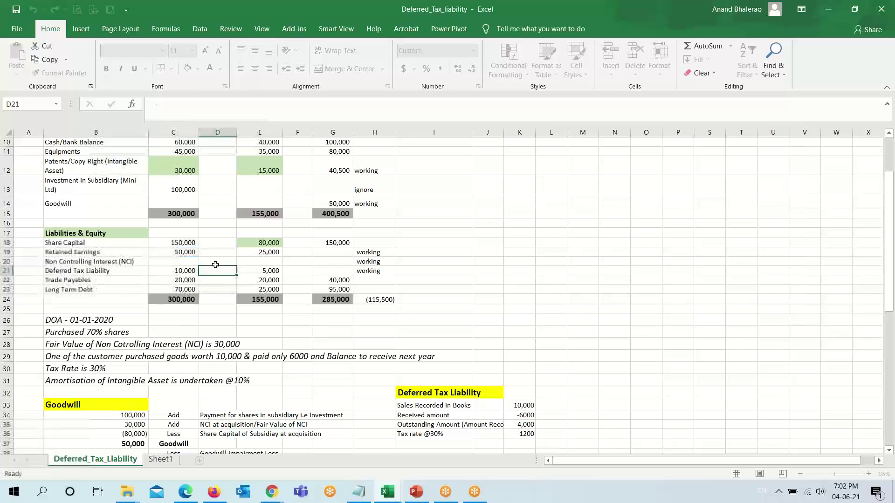
key("Escape")
left_click(185, 252)
left_click(197, 68)
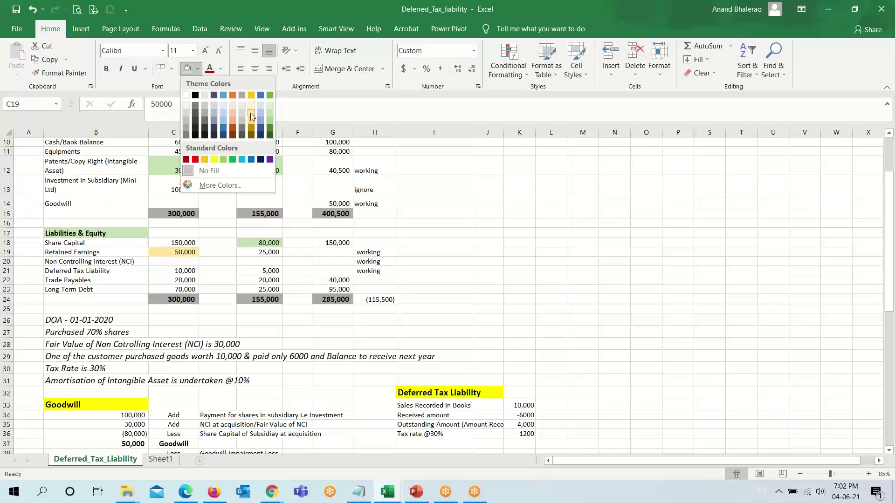
left_click(250, 113)
scroll(299, 294, "down", 7)
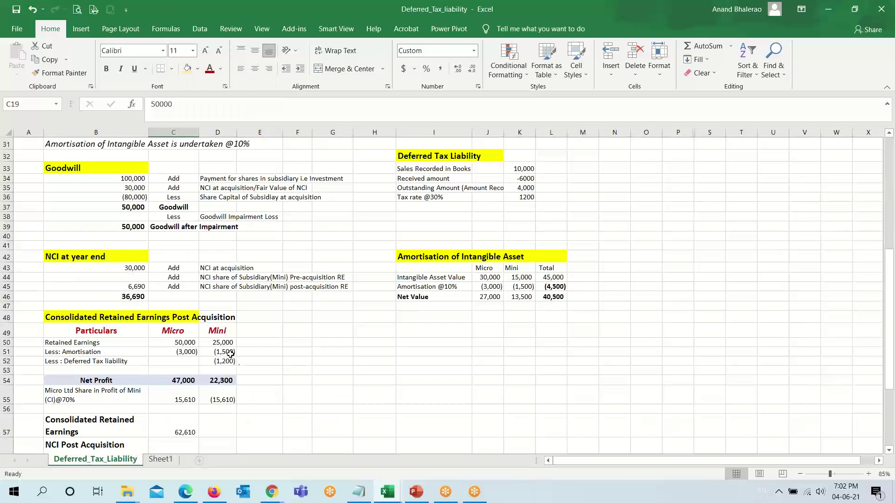
- Trace Mini's Retained Earnings in D50 to its balance sheet source E19 and fill E19 with light gold
left_click(223, 342)
type("=E19")
scroll(333, 319, "up", 10)
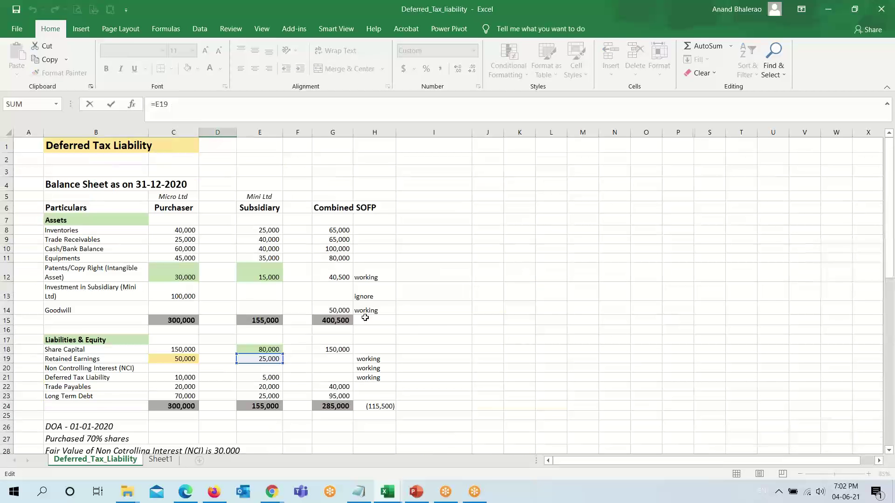
key("Escape")
left_click(266, 360)
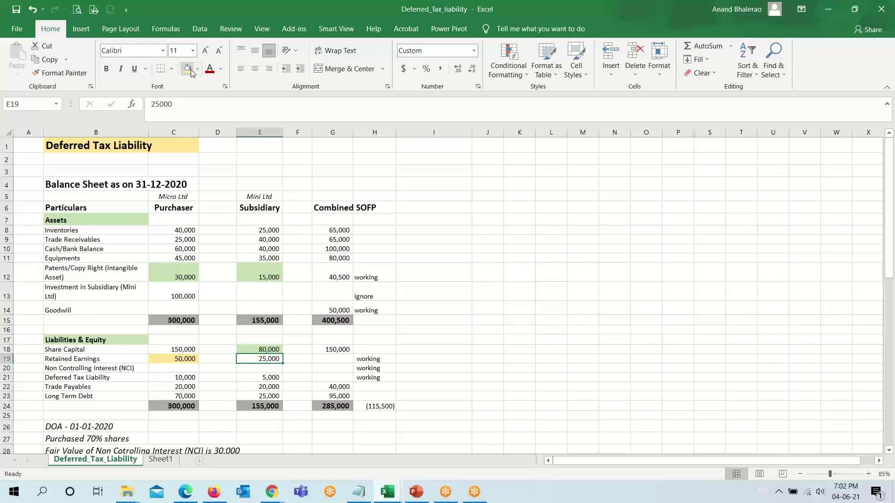
- Inspect the Less: Amortisation row and Micro's link to the amortisation working in C51
scroll(295, 312, "down", 13)
scroll(176, 361, "up", 3)
left_click(91, 352)
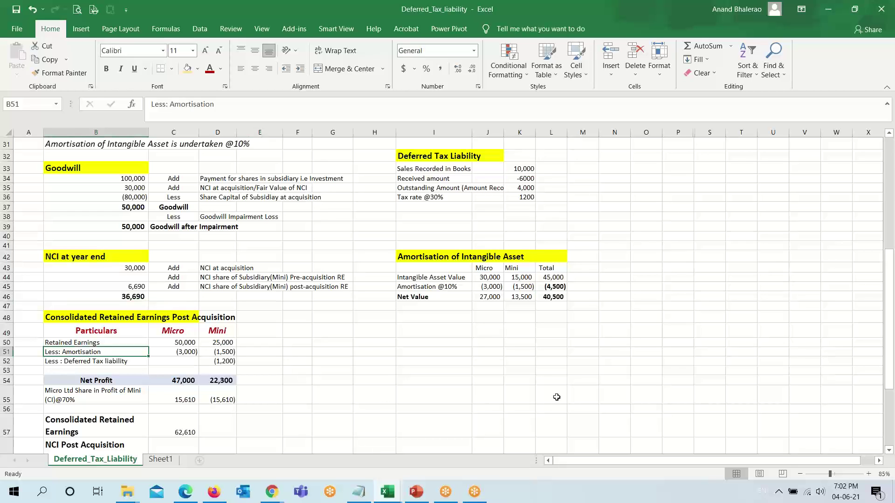
key("Right")
key("F2")
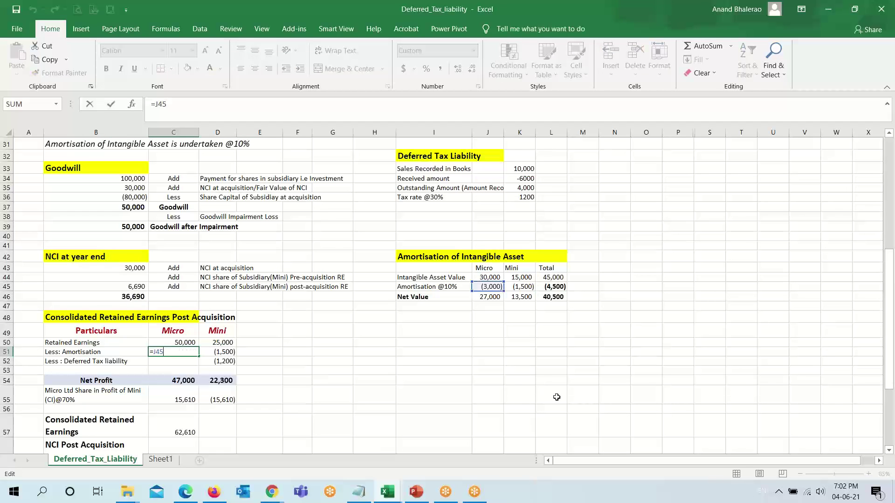
key("Tab")
- Inspect Mini's amortisation link in D51 and its source K45, and recheck Micro's link in C51
key("Right")
key("Left")
key("F2")
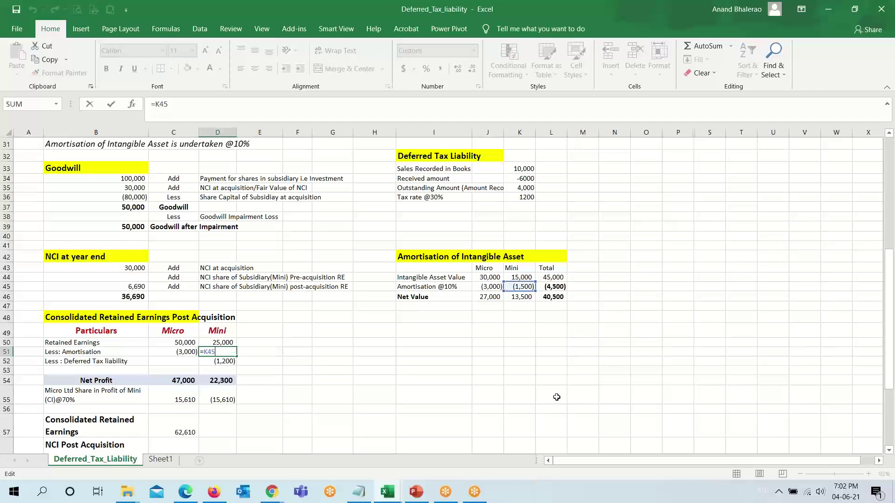
key("Return")
left_click(520, 283)
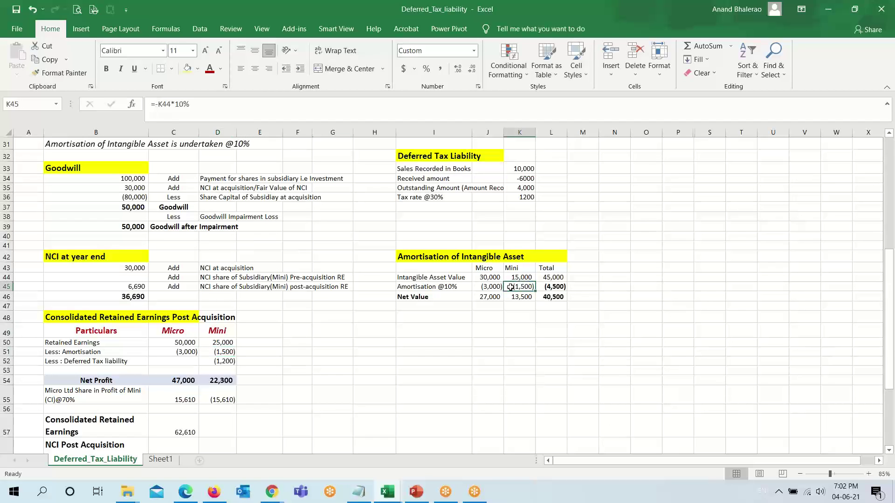
double_click(185, 349)
key("Escape")
- Trace Mini's Less: Deferred Tax liability deduction in D52 to the 30% tax working in K36
left_click(79, 362)
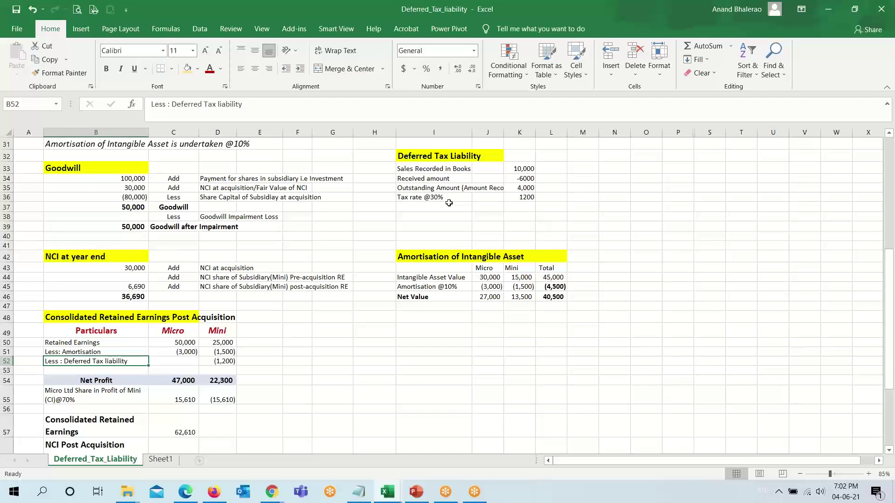
left_click(523, 195)
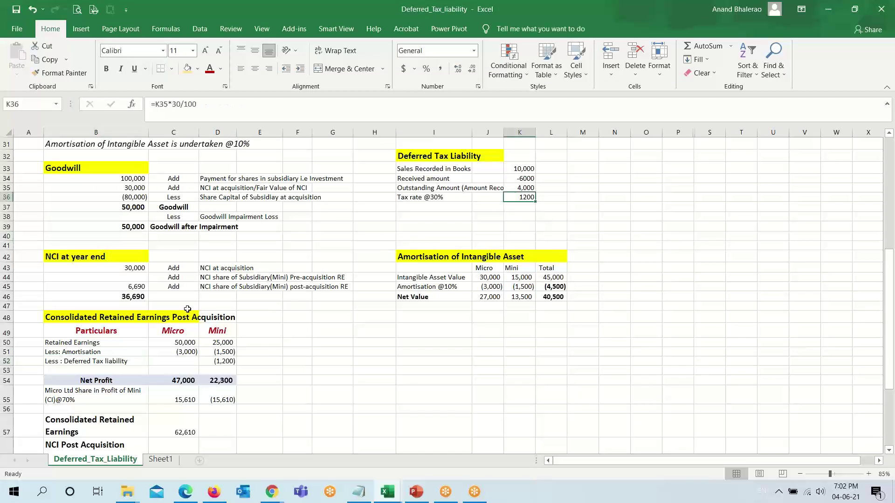
left_click(107, 361)
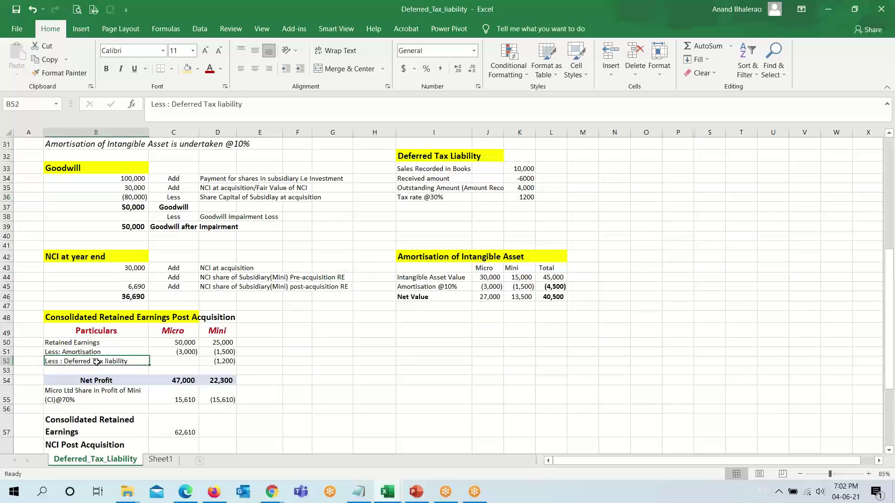
left_click(222, 361)
key("F2")
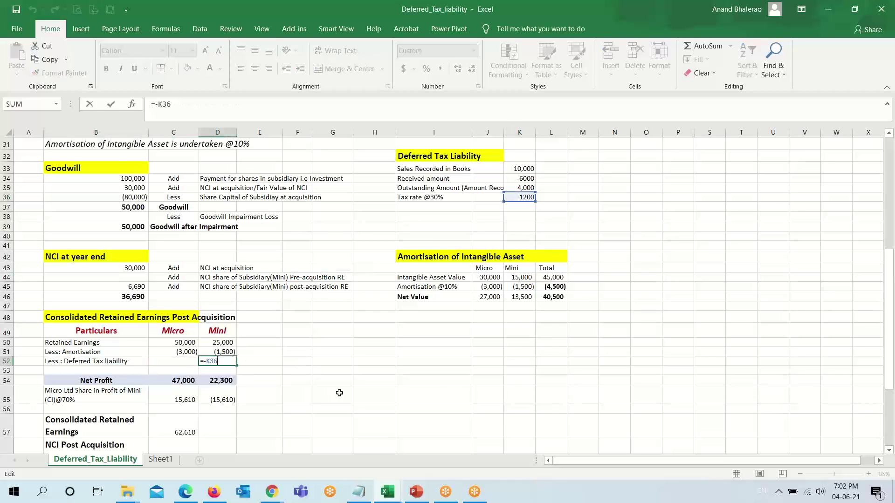
key("Escape")
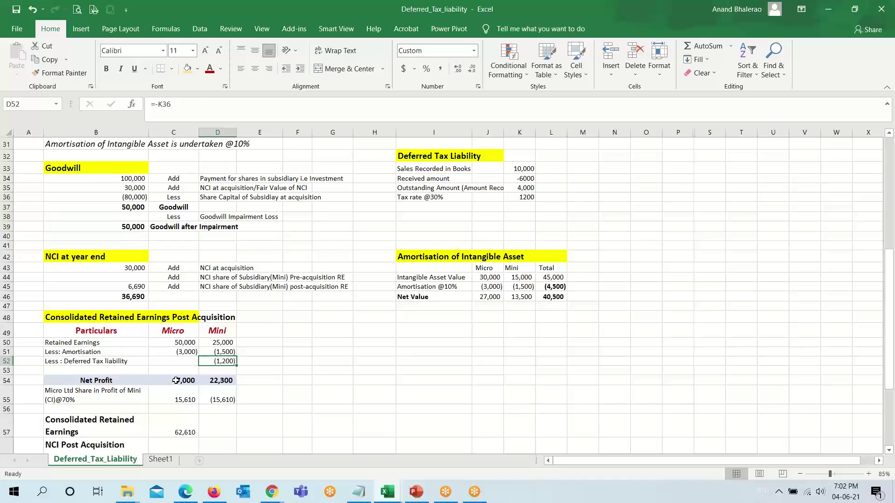
- Inspect the Net Profit formulas for Micro in C54 and Mini in D54
left_click(175, 380)
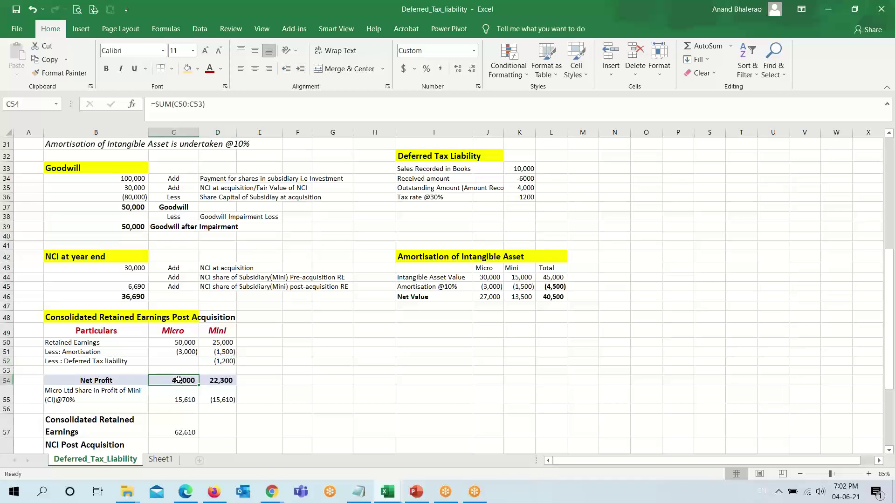
left_click(224, 381)
key("F2")
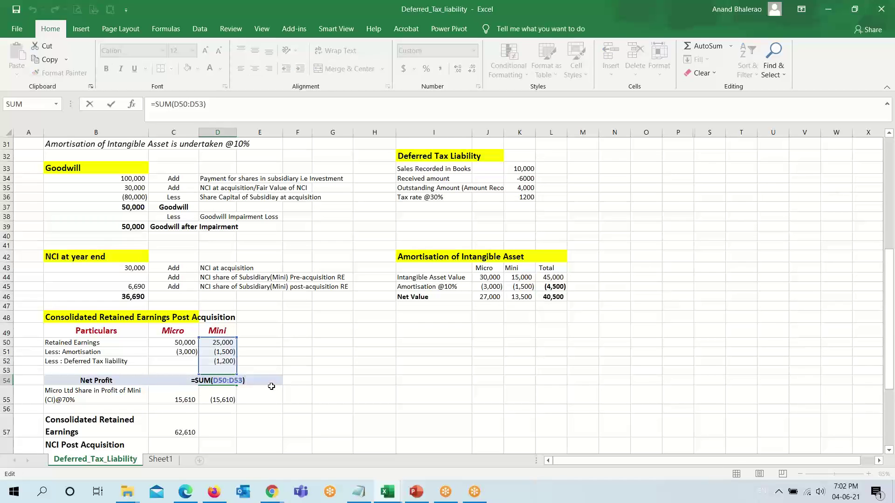
key("Escape")
- Inspect Micro Ltd's 70% share in Mini's profit in C55, tracing its formula to Mini's Net Profit in D54
scroll(114, 357, "down", 2)
left_click(87, 330)
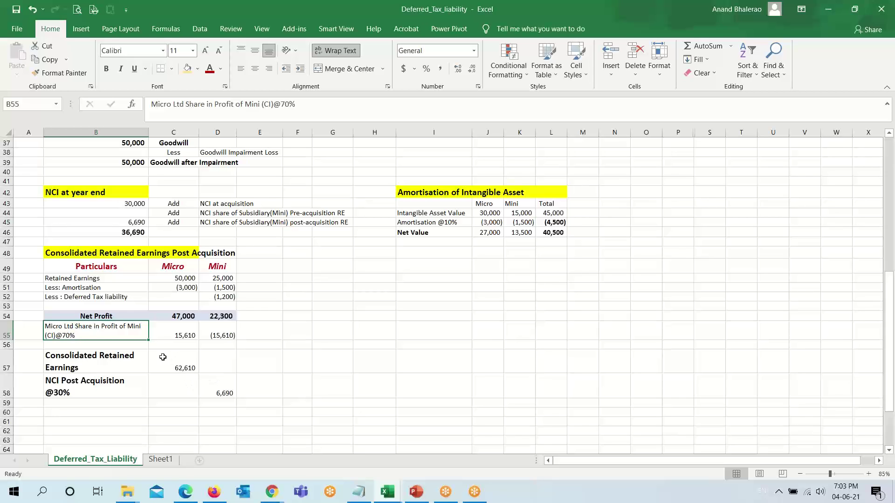
left_click(218, 316)
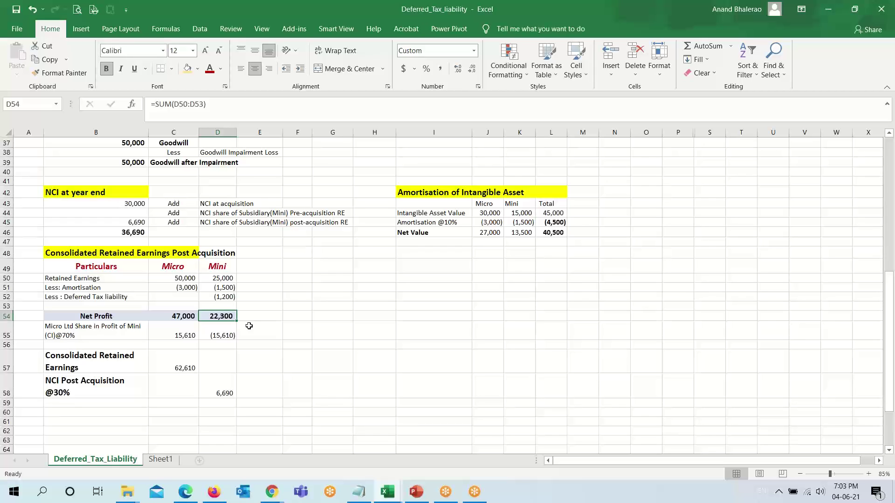
left_click(83, 336)
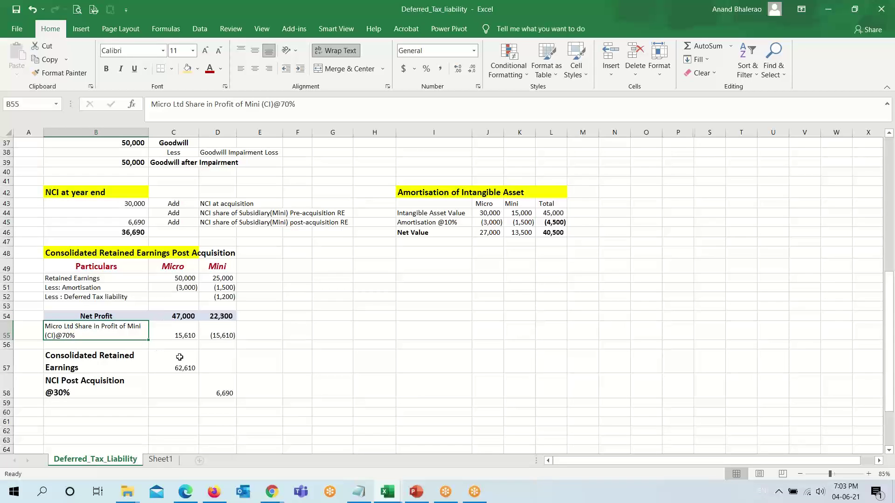
left_click(184, 336)
key("F2")
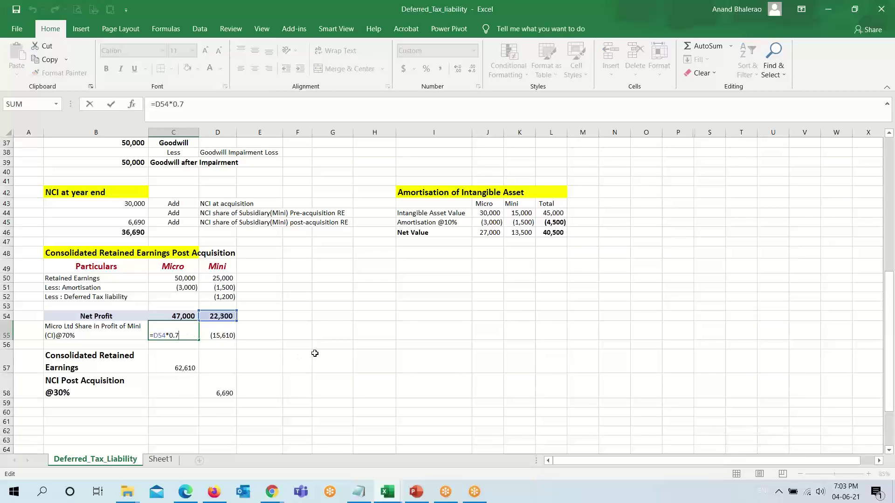
key("Escape")
key("F2")
key("Escape")
key("F2")
key("Escape")
key("F2")
key("Escape")
- Make the Consolidated Retained Earnings value in C57 bold and set its font size to 12
left_click(185, 368)
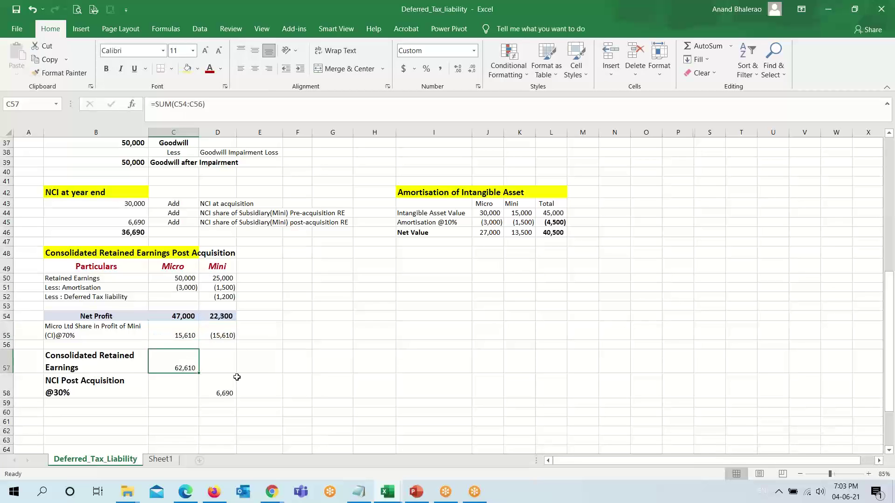
key("ctrl+b")
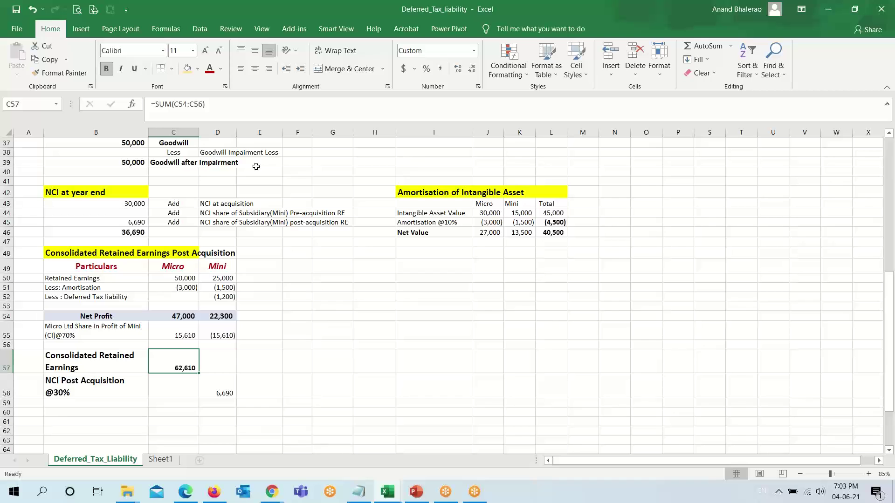
left_click(205, 55)
- Link the Combined SOFP's Retained Earnings cell G19 to the Consolidated Retained Earnings in C57
scroll(249, 383, "up", 10)
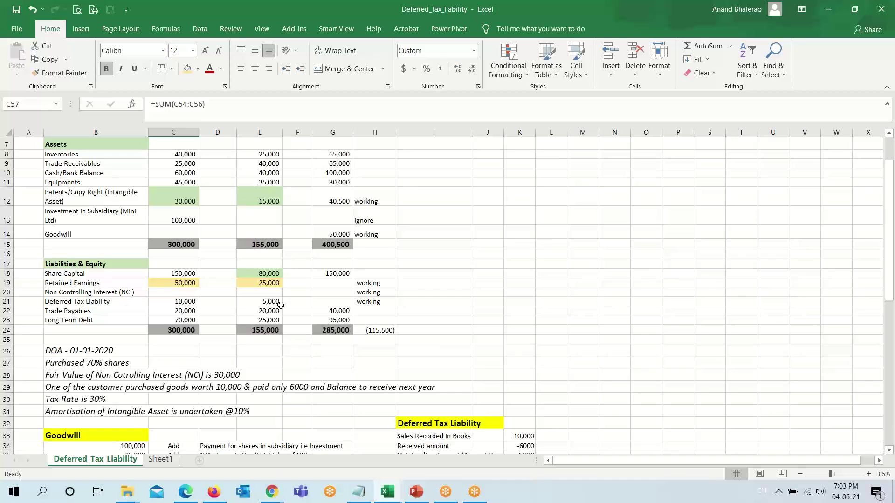
left_click(332, 282)
type("=")
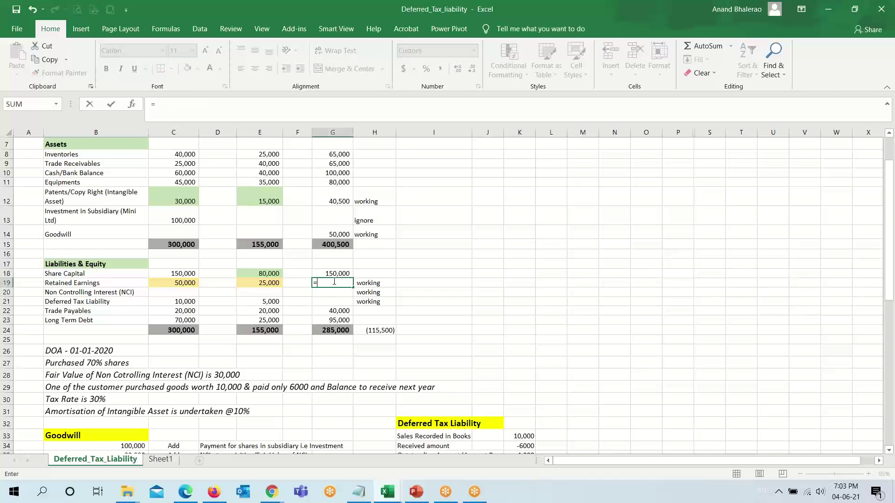
scroll(336, 296, "down", 13)
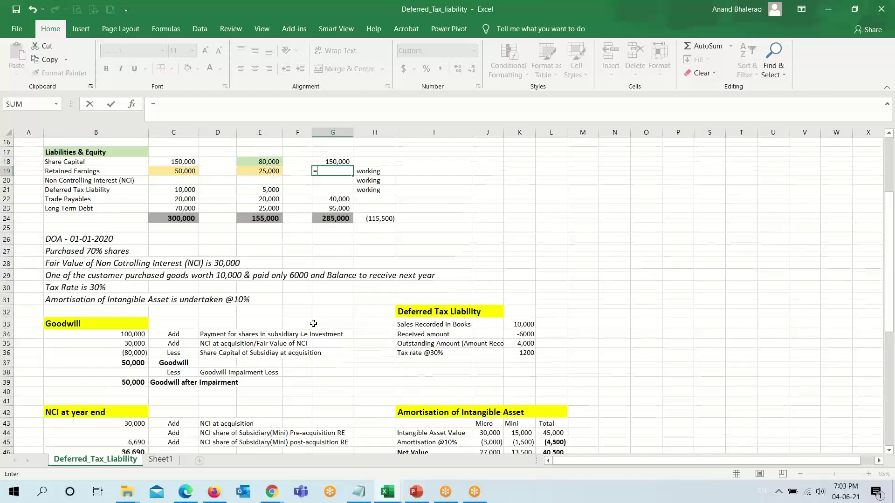
left_click(176, 276)
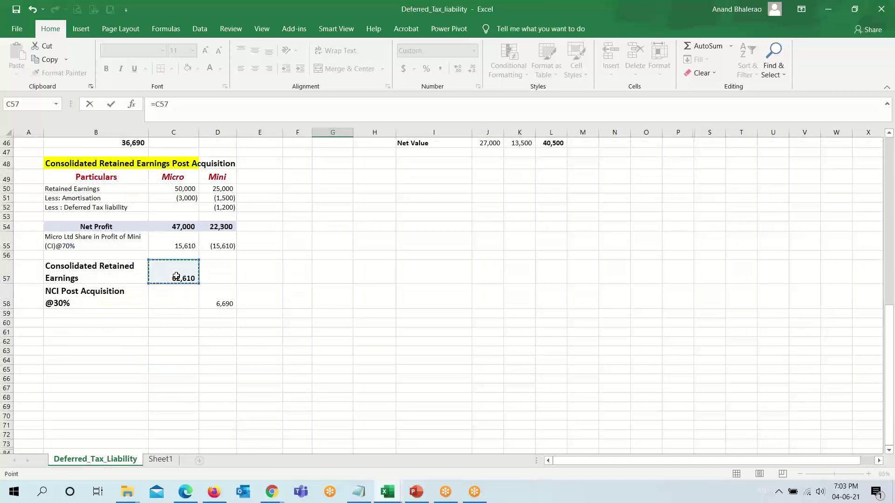
key("Return")
scroll(281, 293, "up", 3)
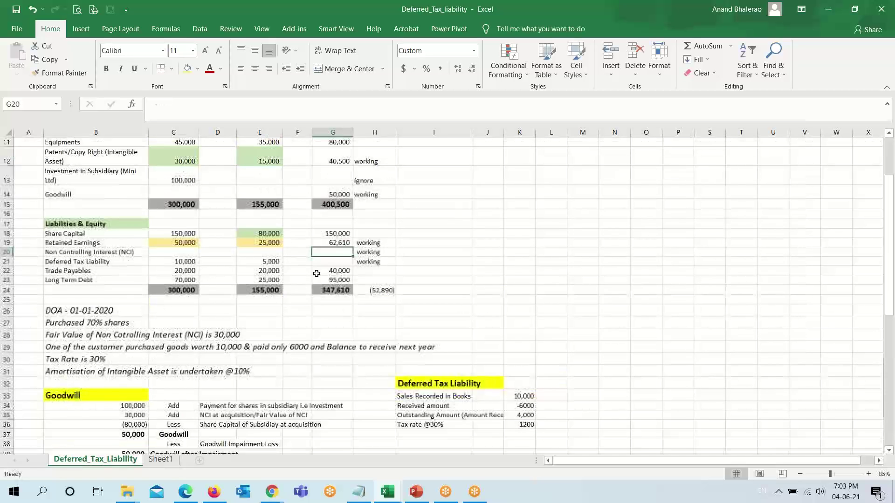
- Inspect Mini's Net Profit in D54 and the deduction of Micro's 70% share in D55
left_click(321, 251)
scroll(312, 317, "down", 1)
scroll(313, 317, "down", 8)
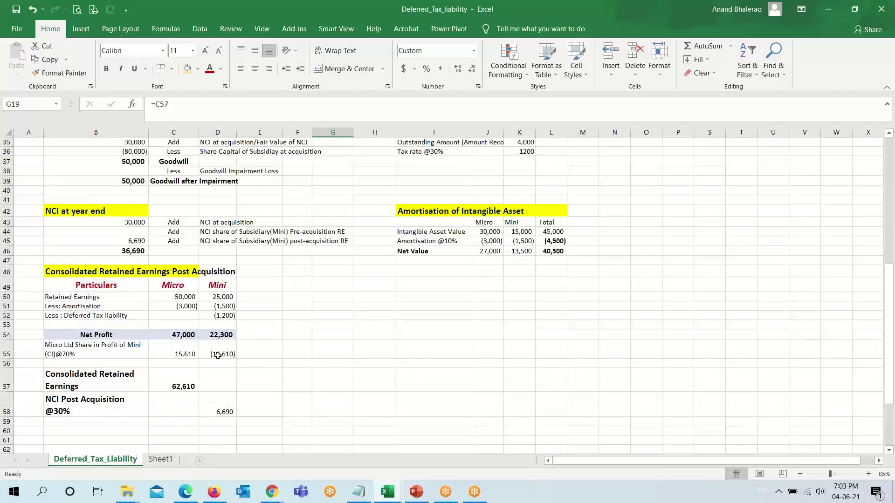
left_click(217, 336)
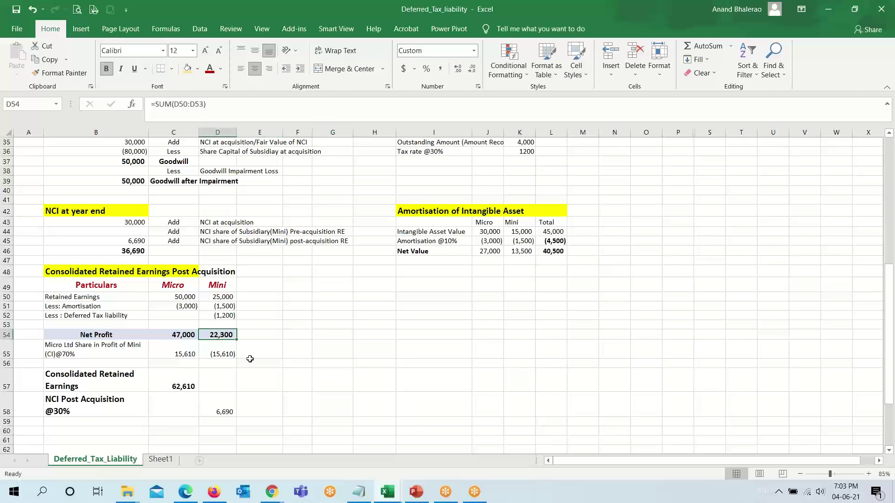
left_click(227, 355)
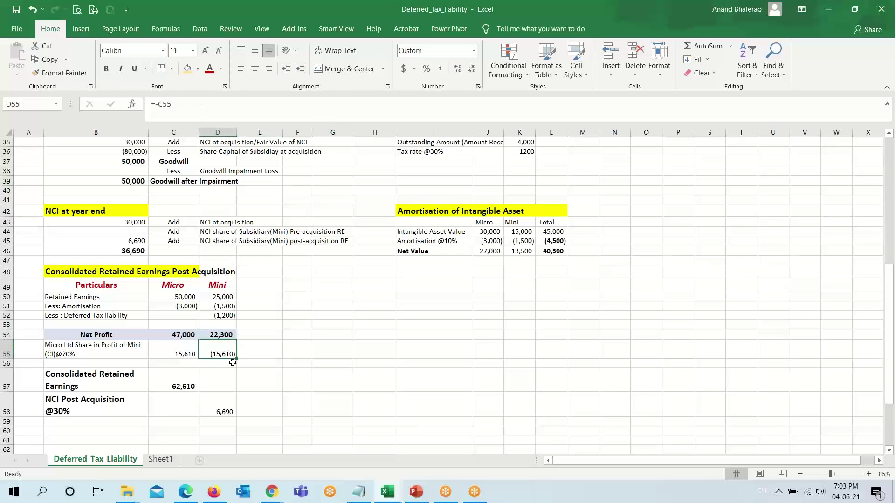
left_click(96, 348)
left_click(227, 413)
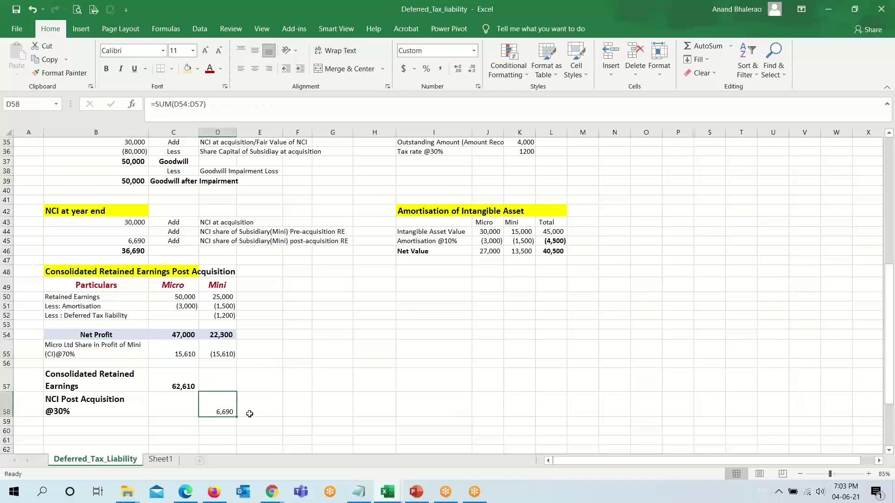
key("F2")
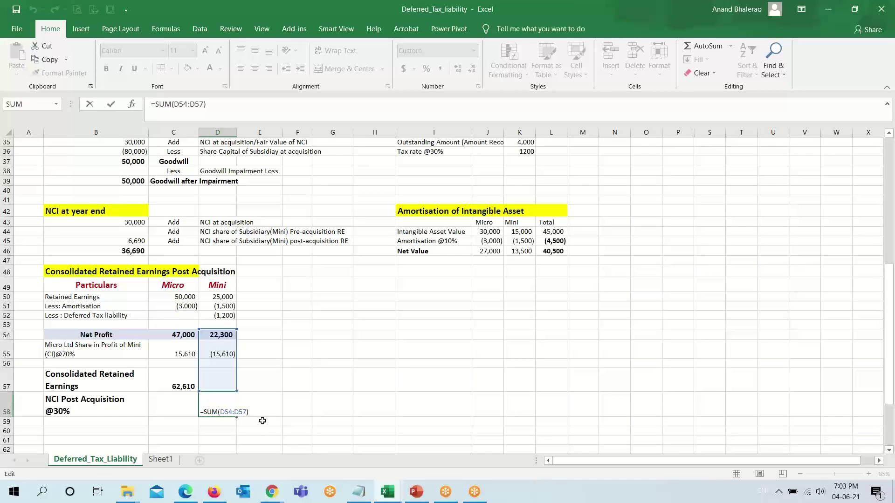
key("Escape")
scroll(262, 420, "up", 2)
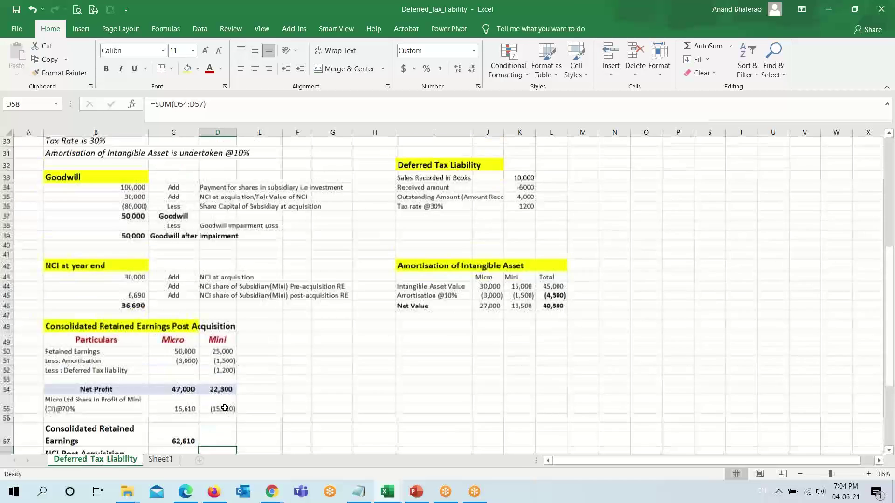
scroll(334, 418, "down", 3)
key("F2")
key("Escape")
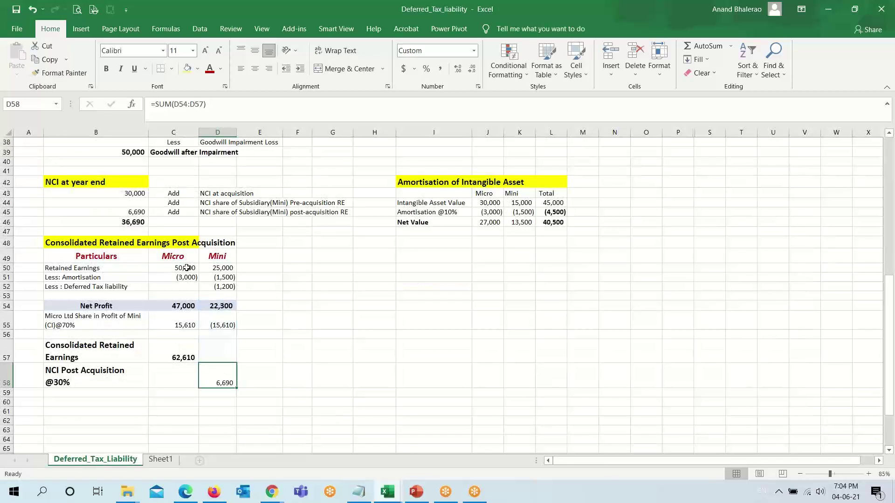
- Review the NCI at acquisition amount in B43 of the NCI at year end working against the acquisition notes
left_click(126, 193)
left_click(71, 181)
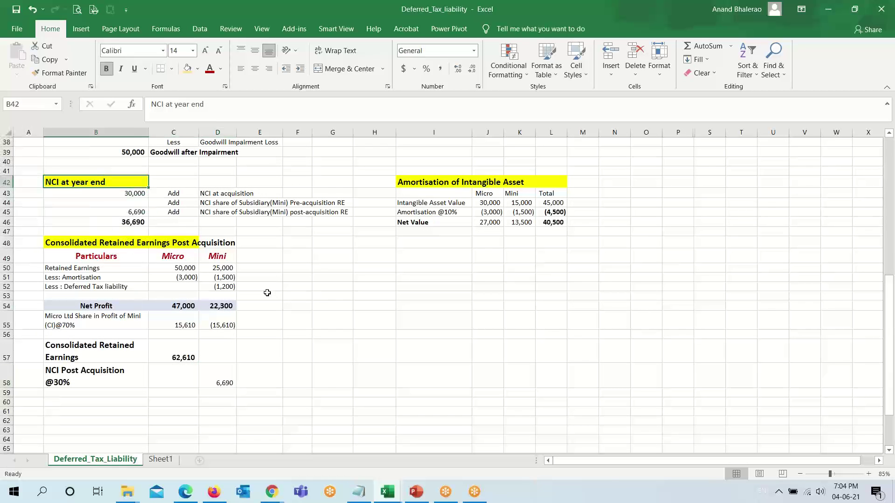
left_click(130, 193)
key("F2")
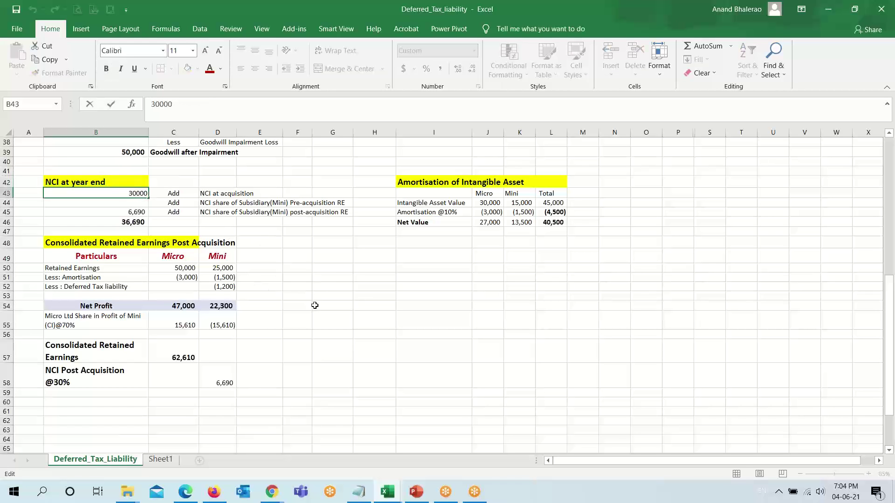
scroll(284, 290, "up", 7)
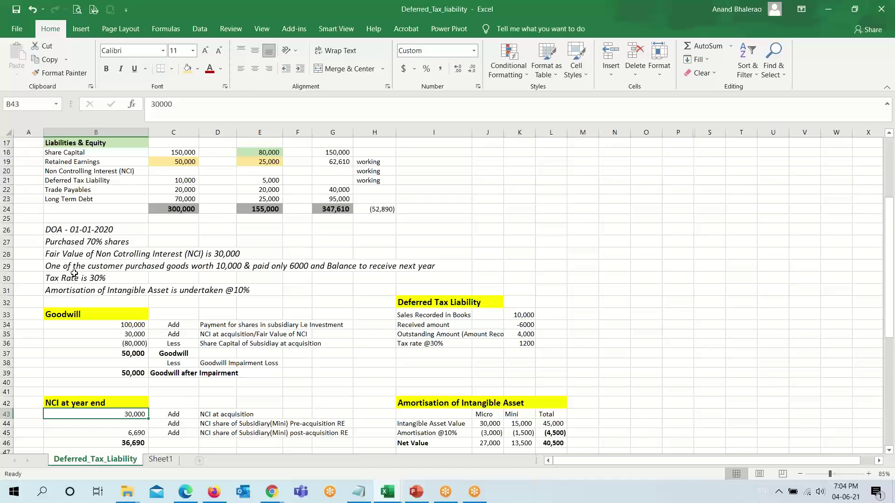
scroll(97, 274, "down", 2)
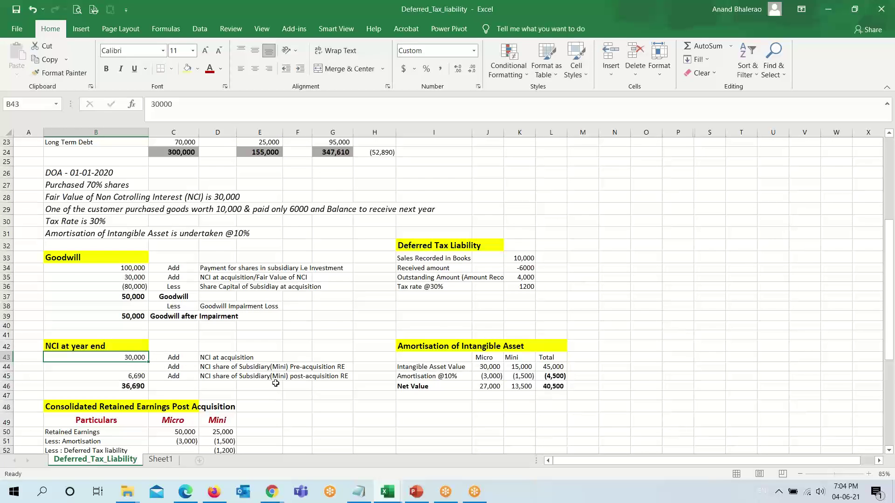
- Make the note on the fair value of Non Controlling Interest in B28 bold
scroll(274, 383, "up", 3)
left_click(54, 287)
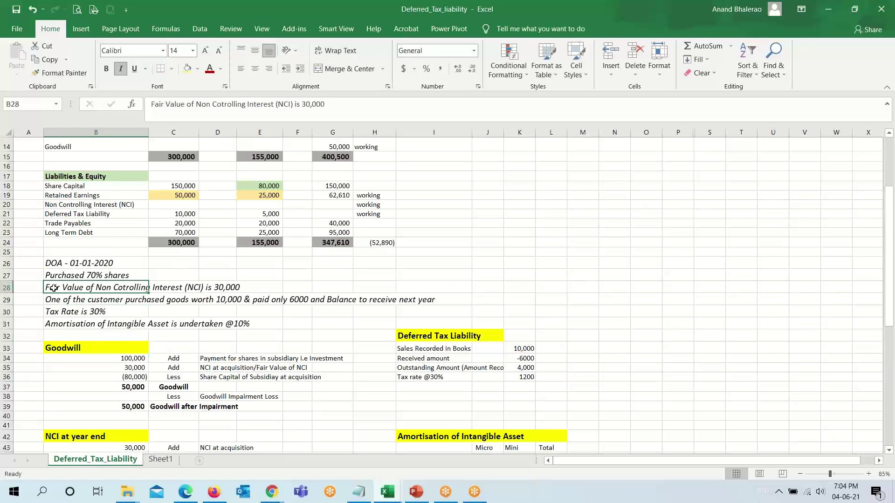
key("ctrl+b")
left_click(293, 311)
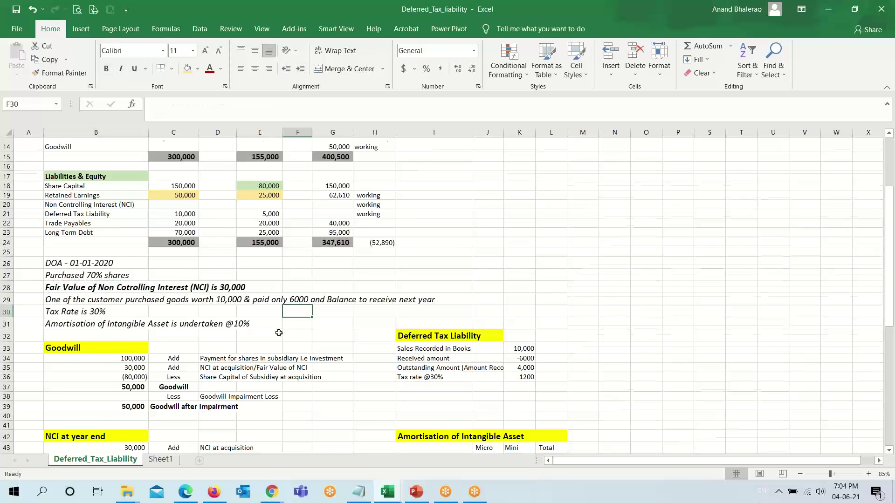
- Examine the pre-acquisition and post-acquisition NCI shares in B44 and B45, tracing the latter to the formula in D58
scroll(138, 315, "down", 5)
left_click(217, 301)
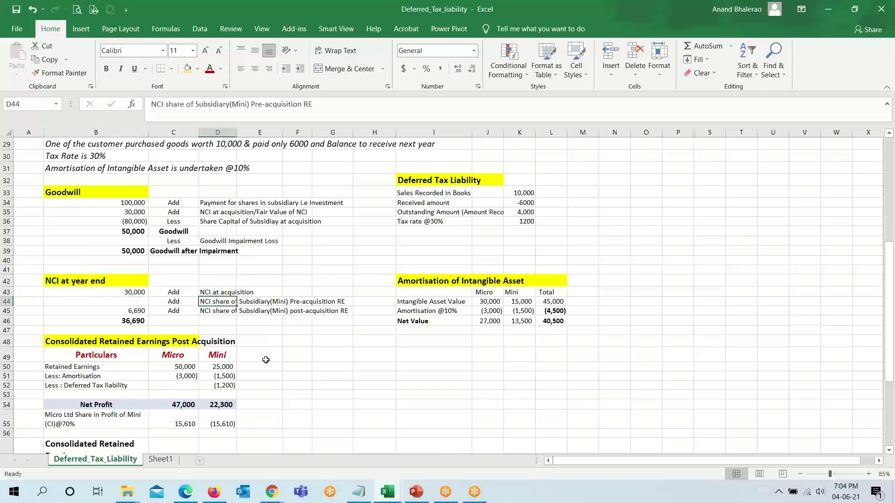
left_click(127, 300)
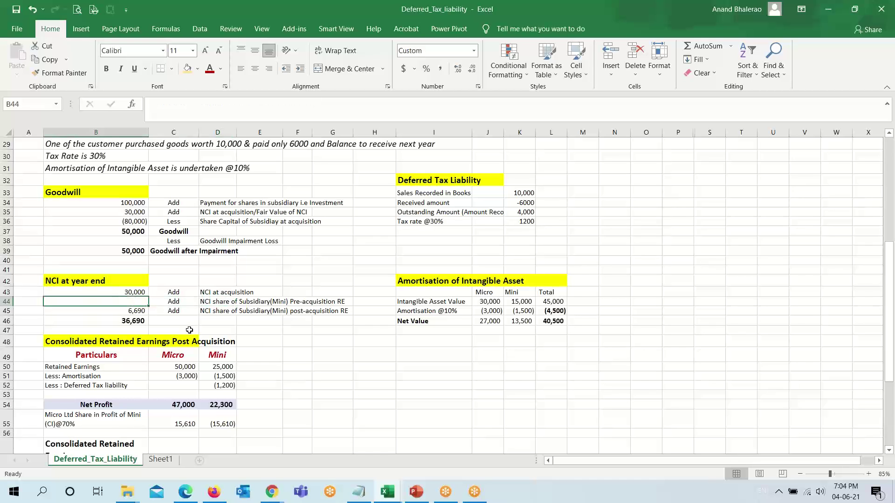
left_click(128, 309)
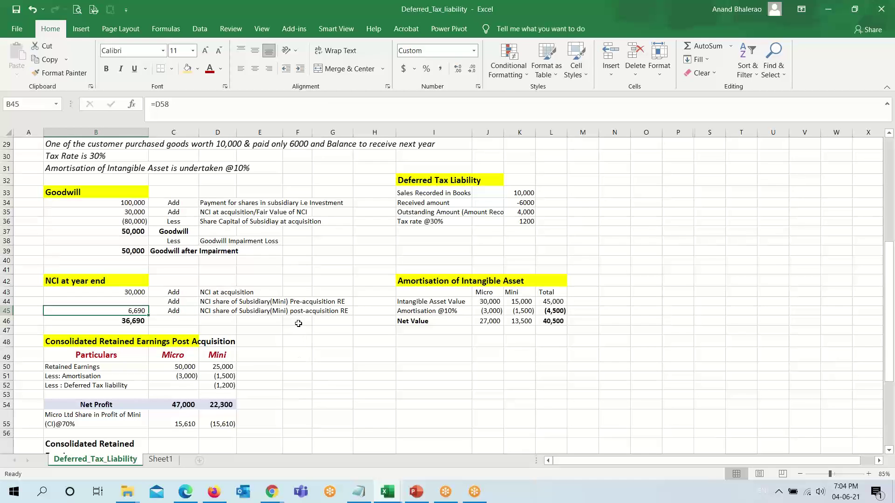
scroll(294, 331, "down", 2)
left_click(225, 409)
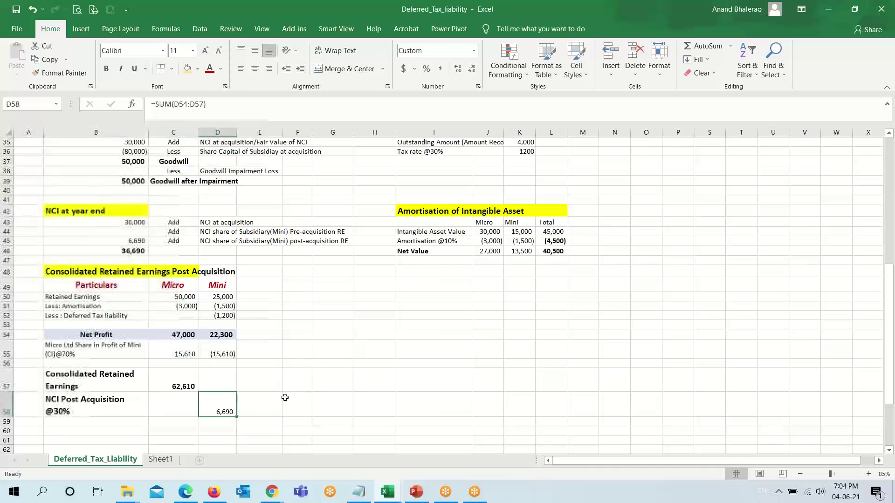
key("F2")
key("Escape")
- Check the post-acquisition NCI link in B45 and the NCI at year end total formula in B46
left_click(127, 241)
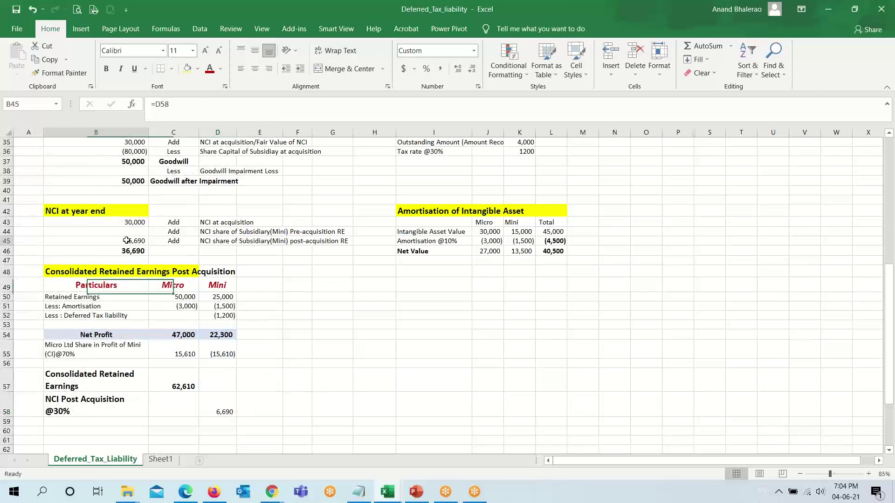
key("F2")
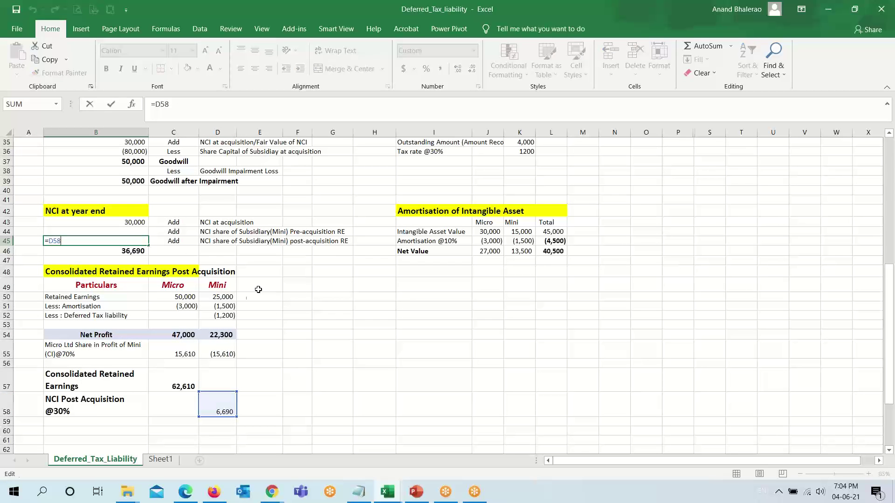
key("Return")
key("alt+equal")
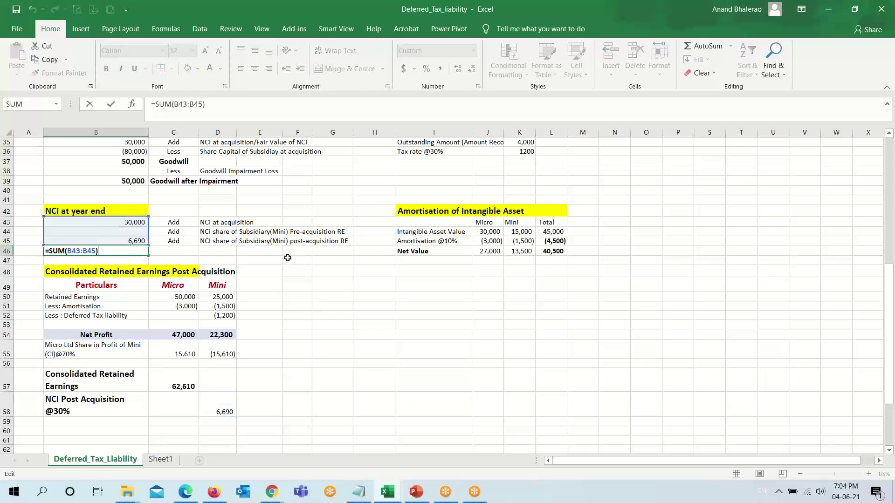
key("ctrl+Return")
- Link the Combined SOFP's Non Controlling Interest cell G20 to the NCI at year end total in B46
scroll(394, 400, "up", 9)
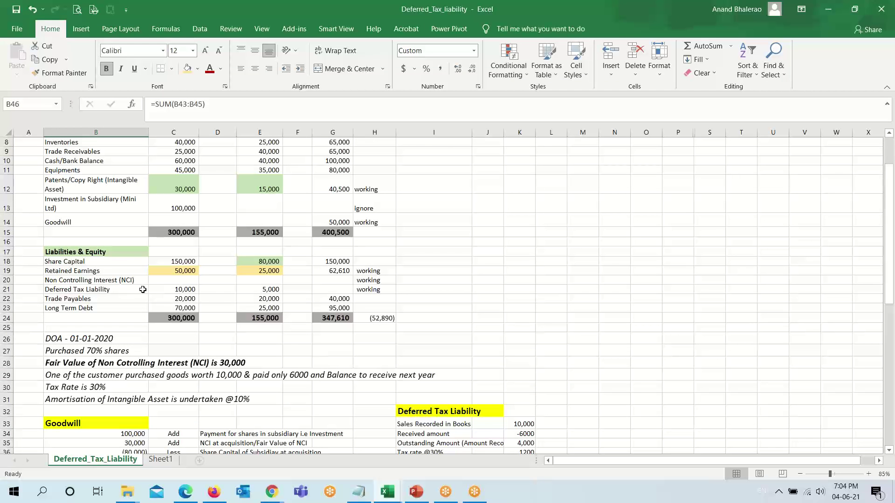
left_click(338, 280)
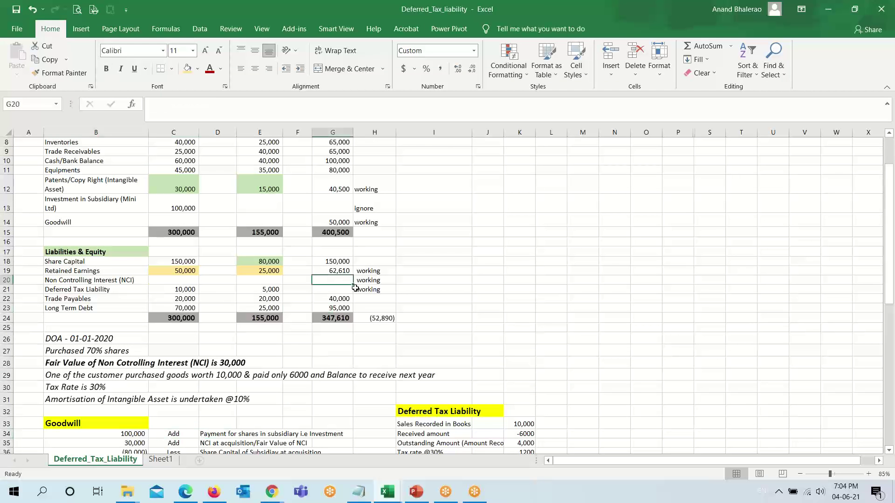
type("=")
scroll(373, 299, "down", 9)
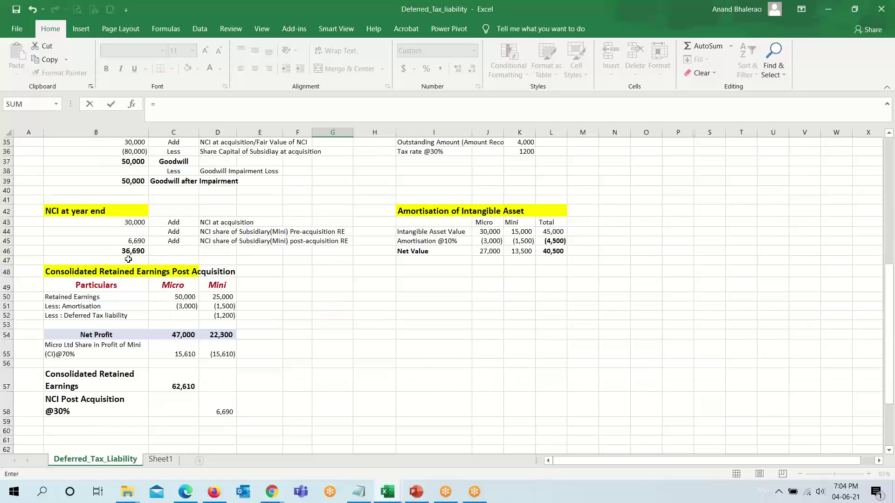
left_click(124, 251)
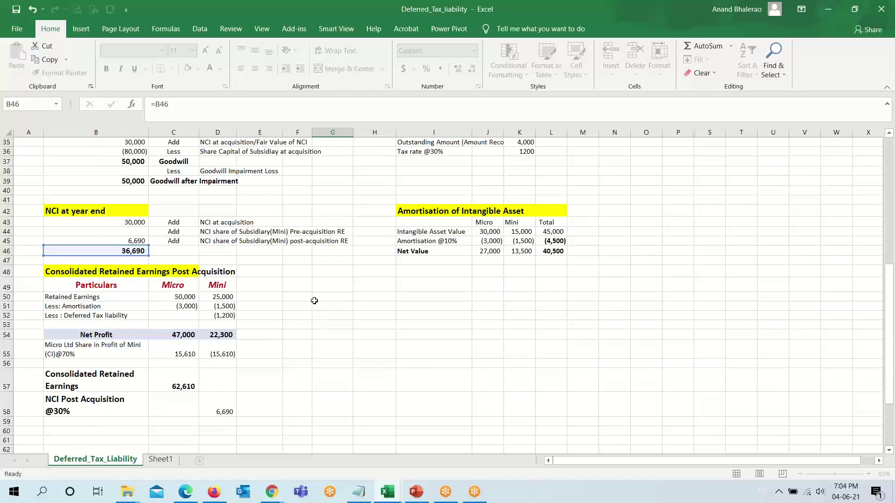
key("Return")
scroll(322, 279, "up", 8)
left_click(330, 243)
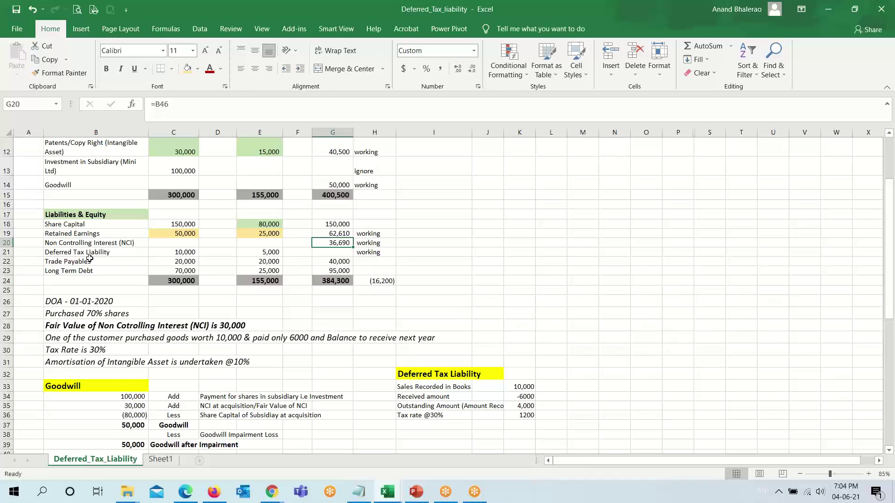
- Check the balance difference formula in H24 and look over the workings for the item still missing
left_click(376, 282)
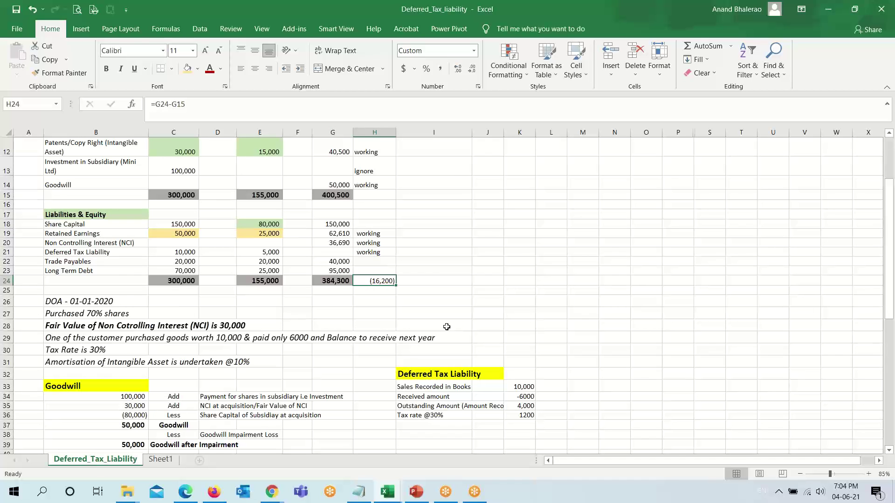
scroll(435, 344, "down", 4)
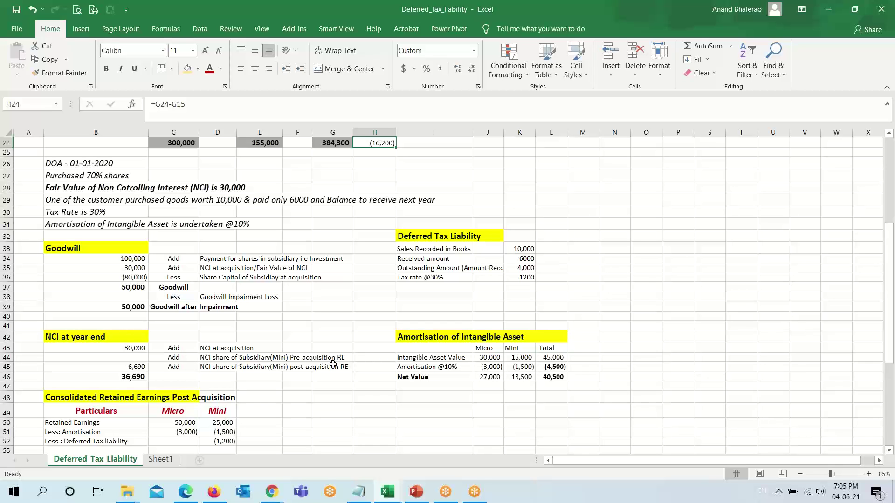
scroll(332, 364, "up", 5)
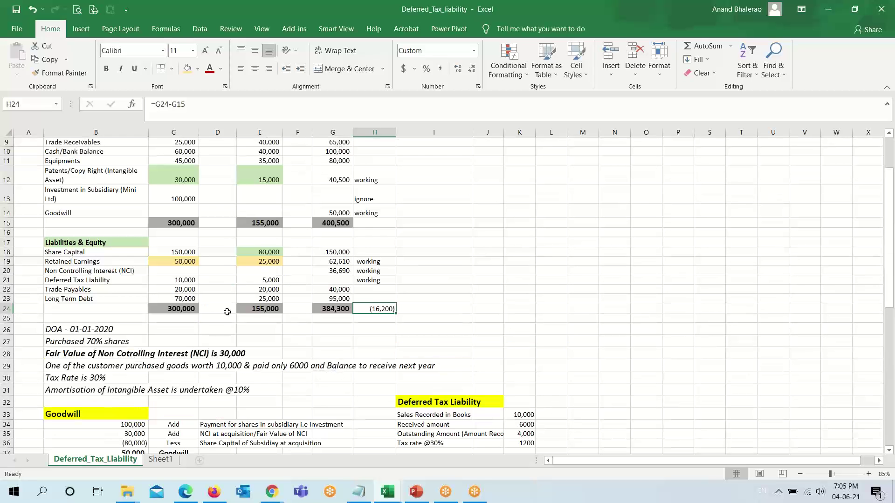
- Enter the combined Deferred Tax Liability in G21 as the sum of Micro's C21 and Mini's E21
left_click(331, 280)
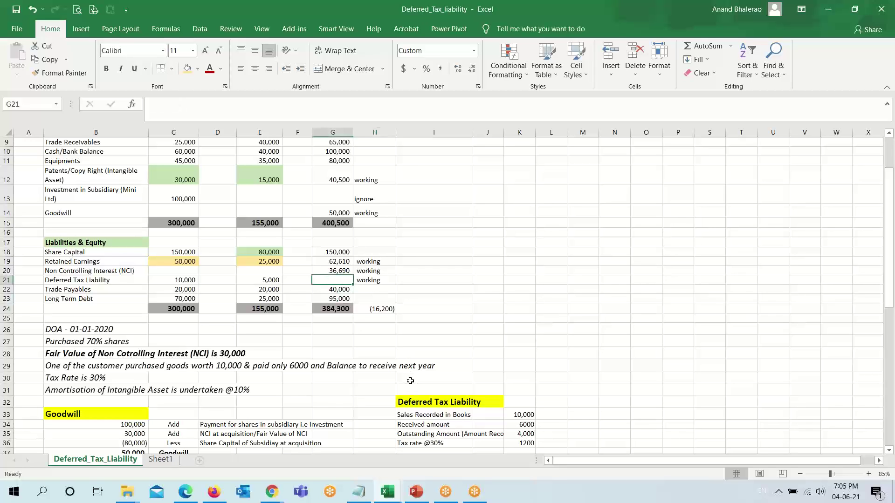
type("=")
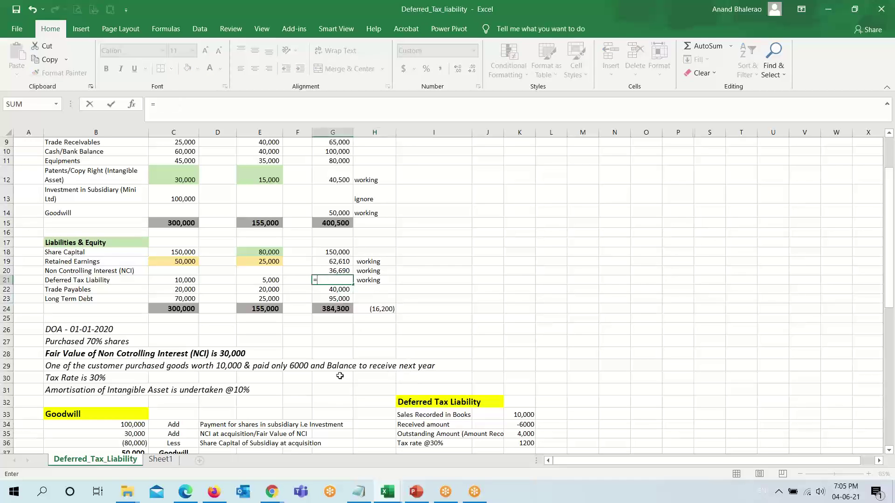
left_click(177, 280)
type("+")
left_click(267, 282)
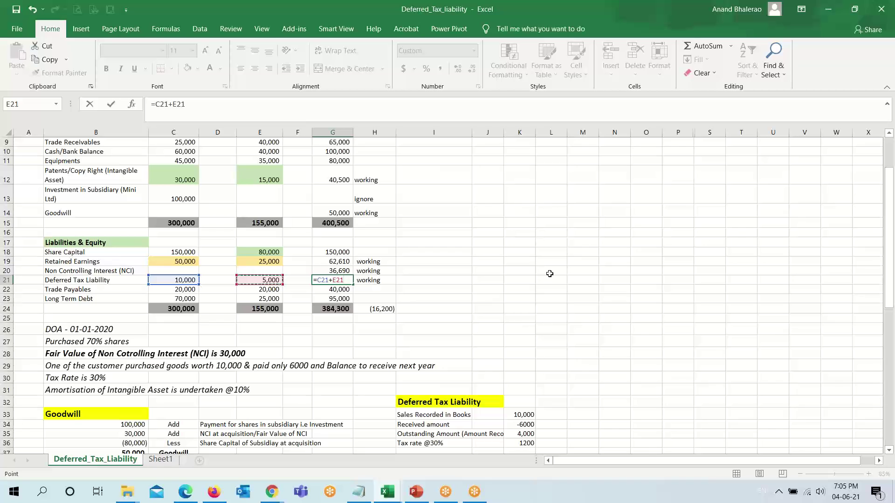
key("ctrl+Return")
key("F2")
key("Escape")
- Extend the Deferred Tax Liability formula in G21 with the tax working in K36, giving =C21+E21+K36, and review it
key("F2")
type("+")
scroll(586, 337, "down", 1)
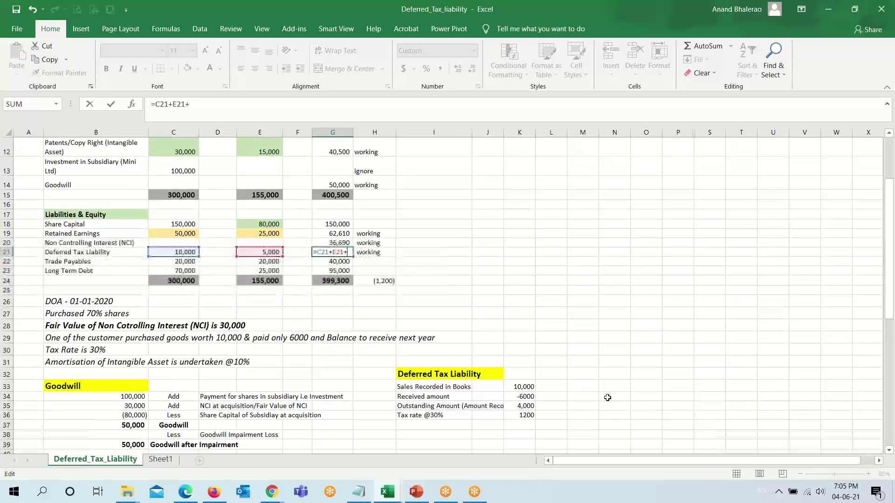
left_click(527, 415)
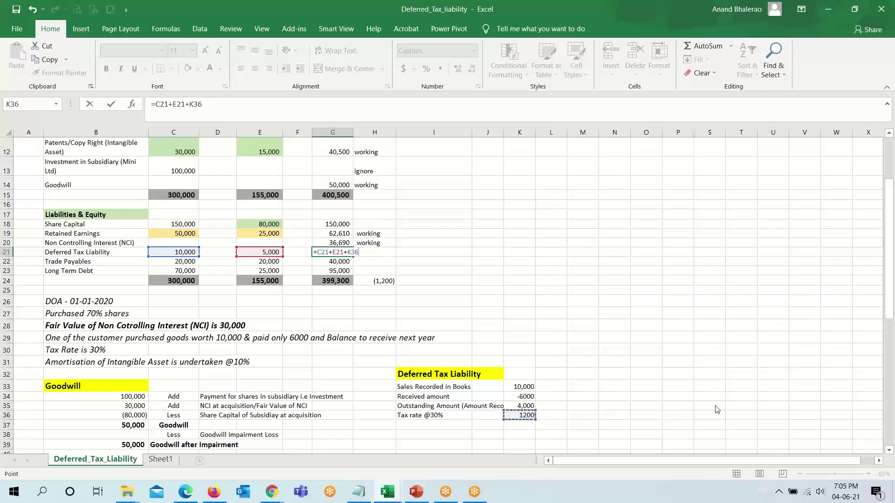
key("Return")
key("Up")
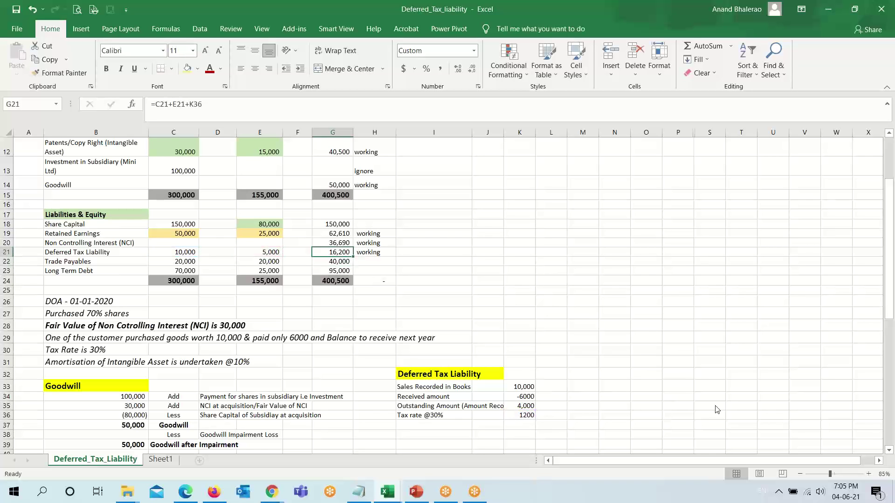
key("F2")
key("Escape")
scroll(415, 265, "up", 2)
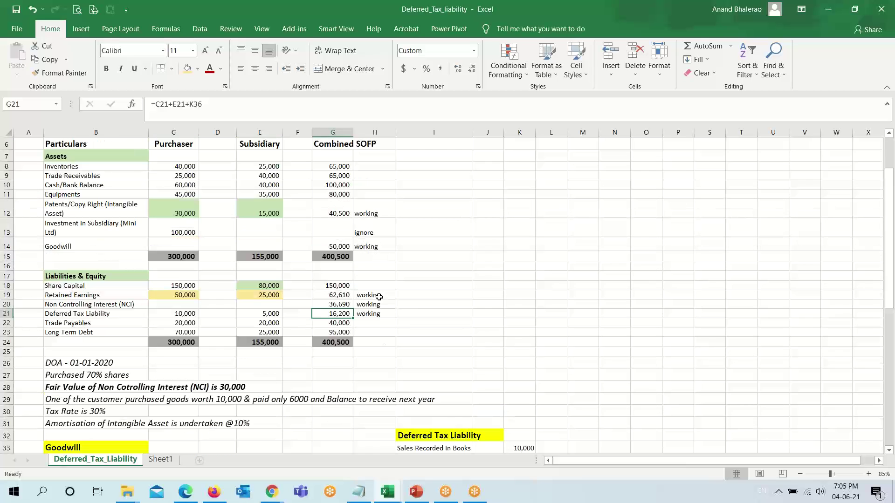
- Compare the Combined SOFP's asset figures in G8:G14 with its liabilities and equity figures from G18 down to the total
left_click_drag(333, 167, 337, 244)
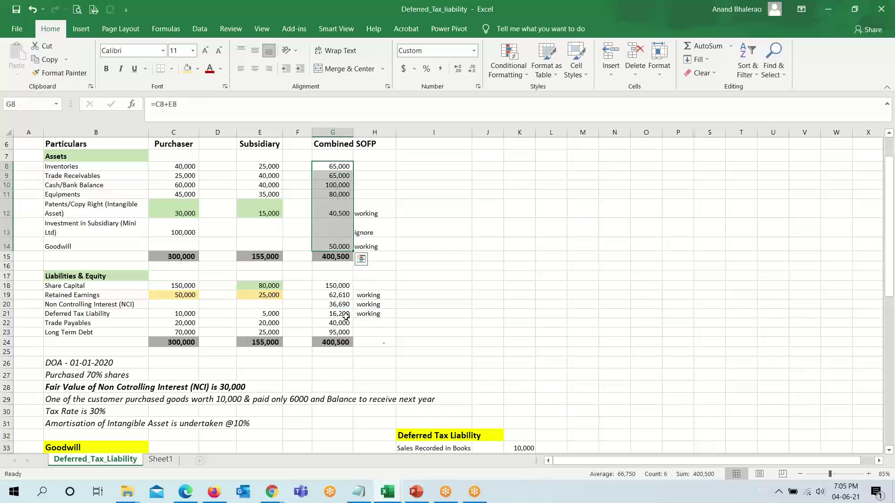
left_click_drag(338, 285, 334, 343)
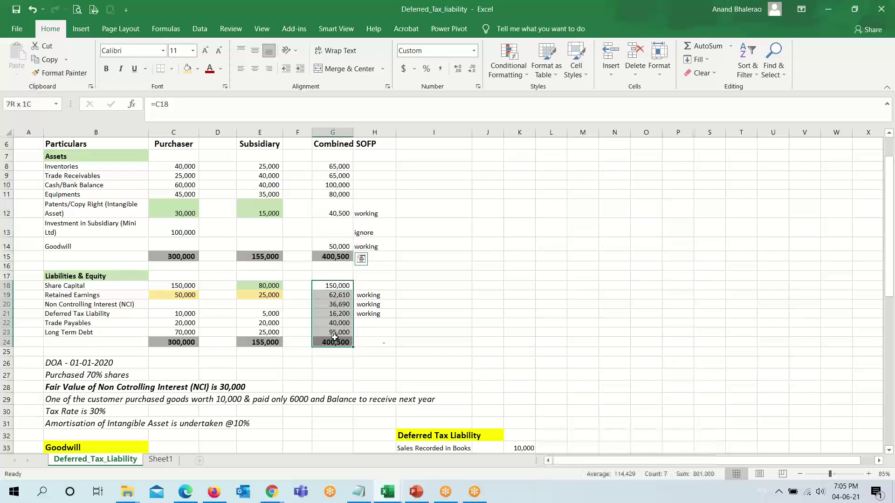
- Trace the combined Deferred Tax Liability formula in G21 to the tax working in K36 and inspect both formulas
left_click(332, 313)
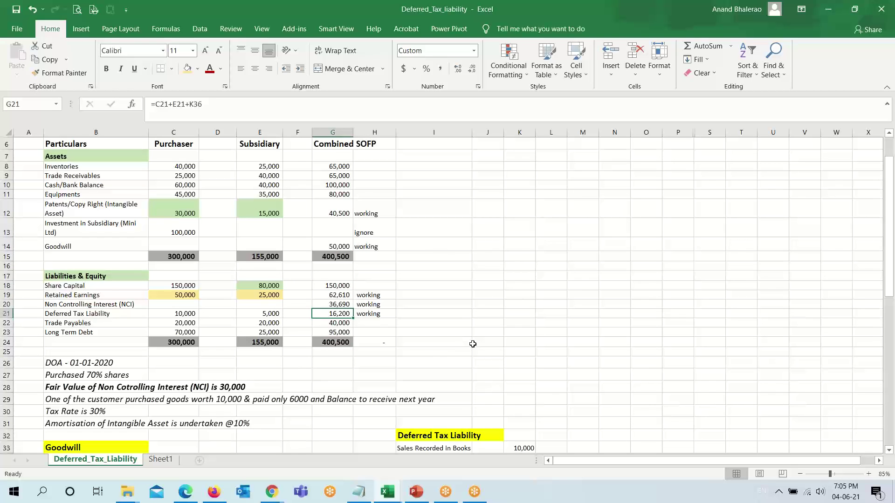
key("F2")
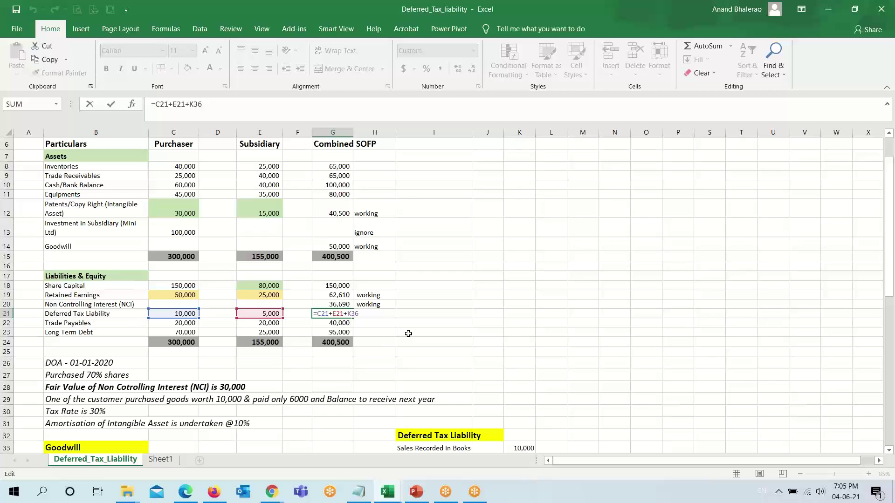
scroll(408, 333, "down", 3)
key("ctrl+Return")
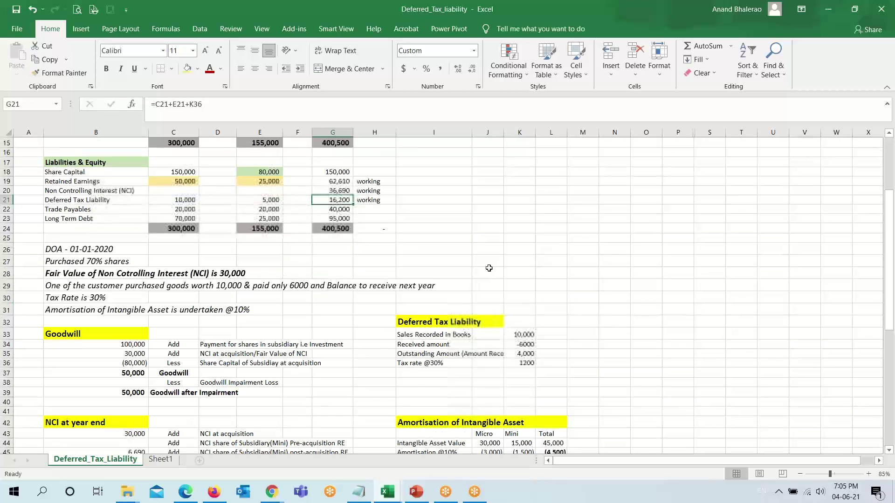
left_click(521, 363)
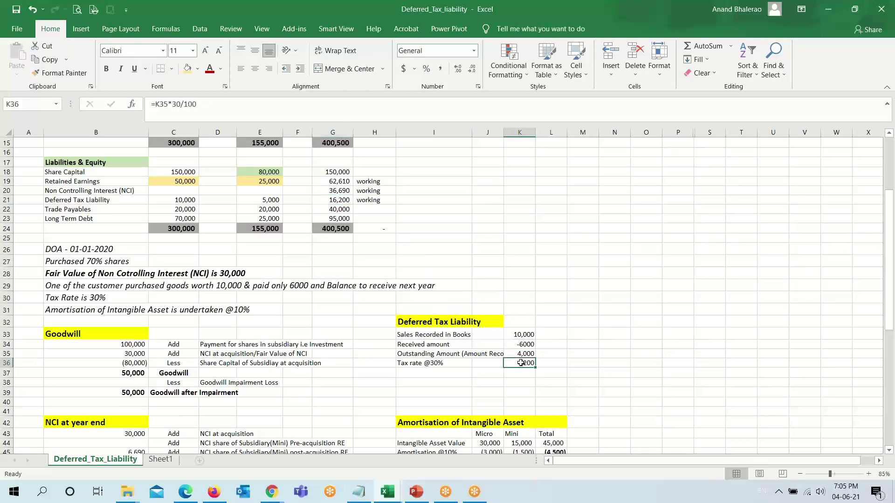
double_click(521, 363)
key("ctrl+Return")
double_click(339, 203)
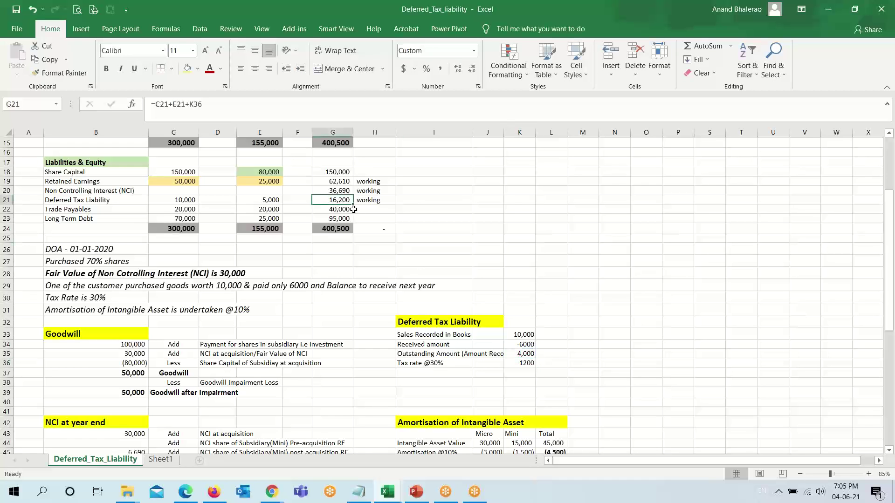
key("ctrl+Return")
- Review the Combined SOFP alongside the Deferred Tax Liability and Amortisation of Intangible Asset workings
scroll(382, 297, "up", 5)
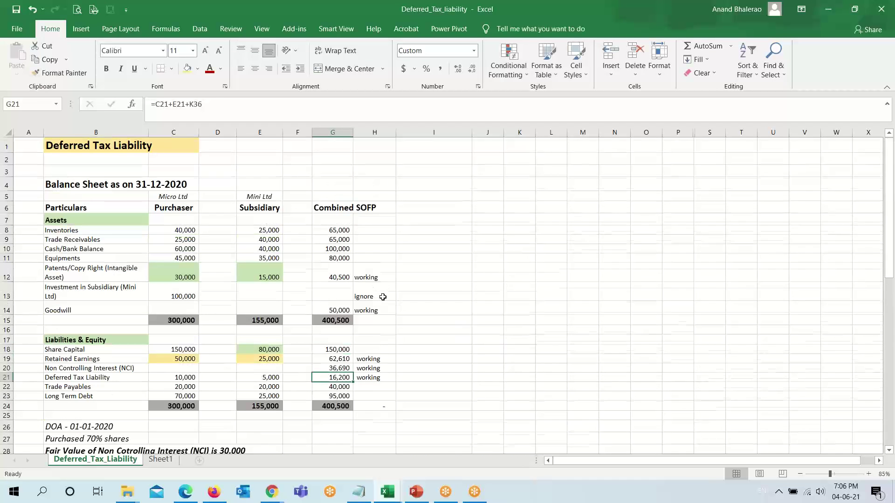
scroll(381, 297, "down", 4)
left_click(415, 353)
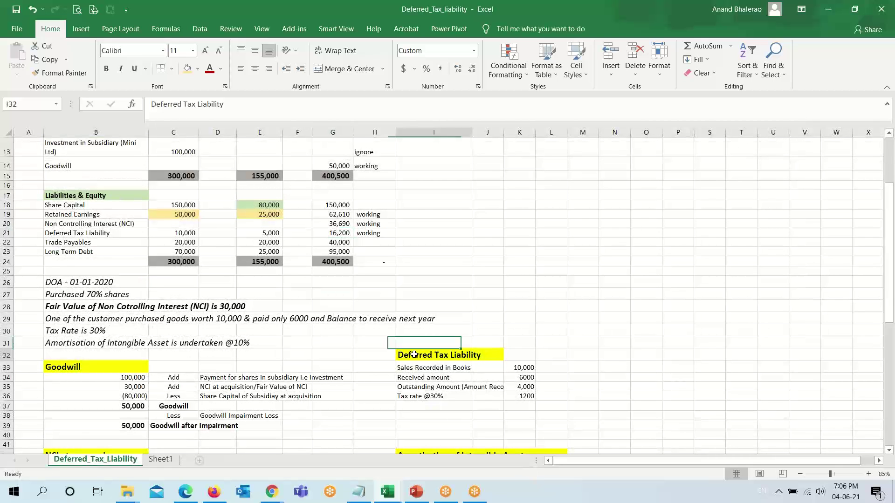
scroll(513, 416, "down", 3)
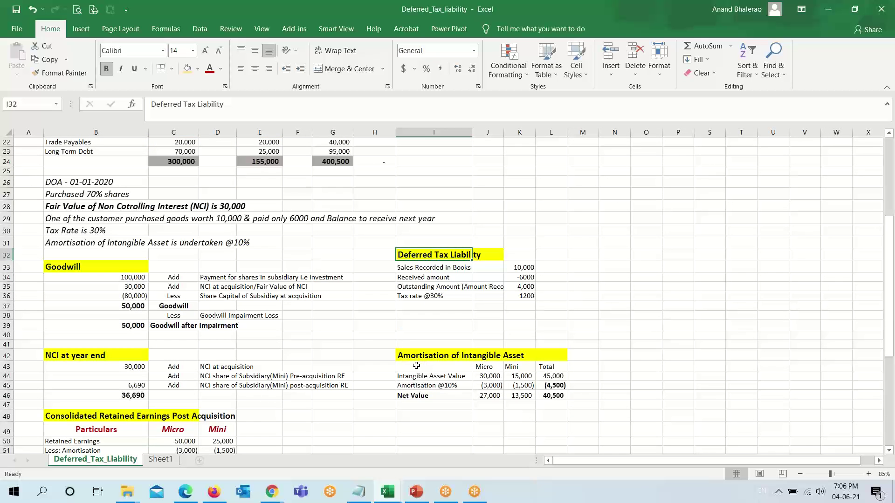
left_click(407, 357)
scroll(505, 350, "up", 7)
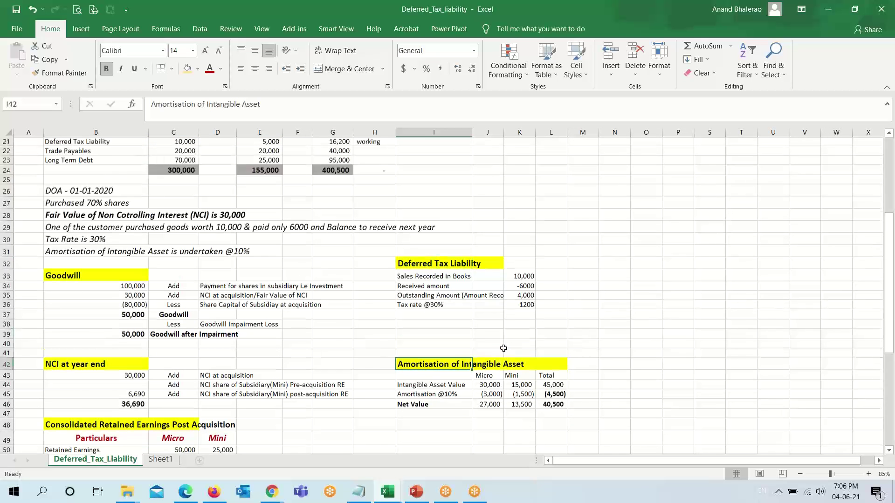
- Switch to the Deferred_Tax_liability presentation in PowerPoint and show the closing Thank You slide
left_click(420, 492)
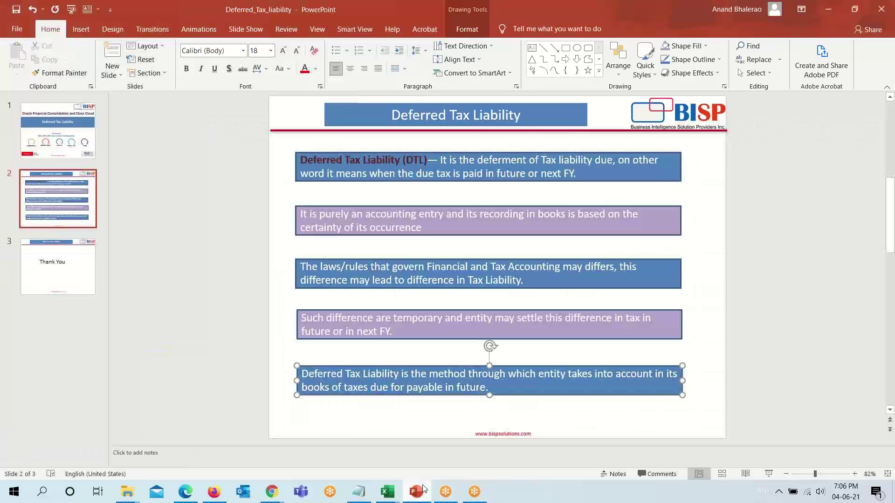
left_click(58, 265)
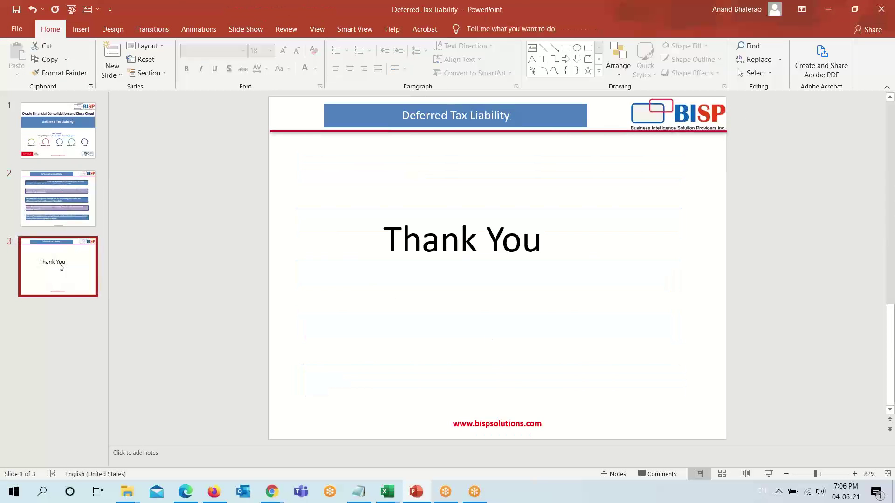